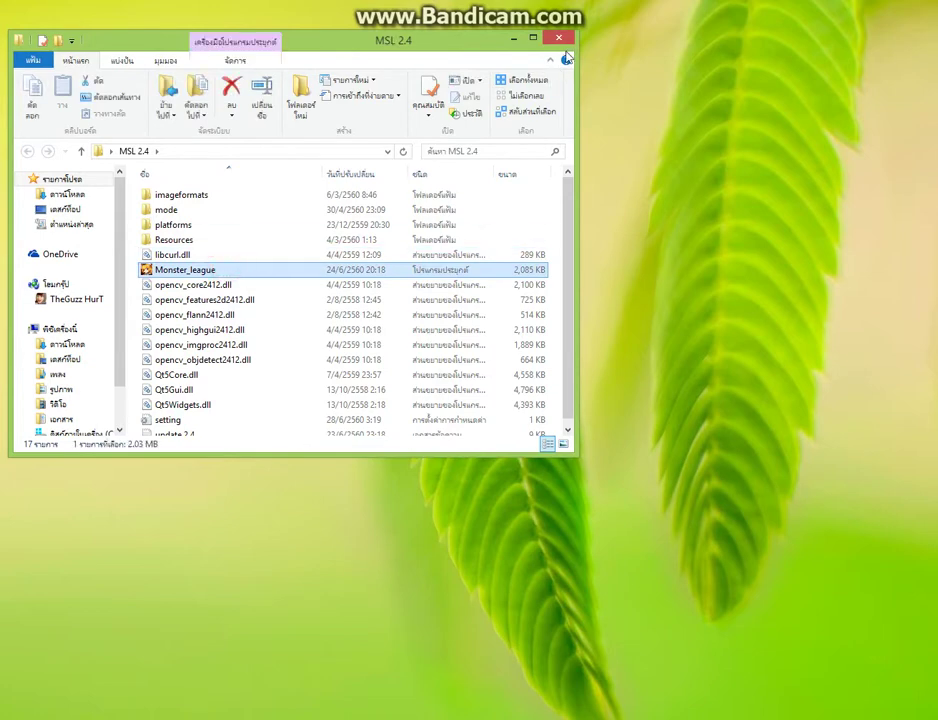
Close the MSL 2.4 folder window and clear the selection of the desktop shortcuts.
left_click_drag(374, 42, 395, 309)
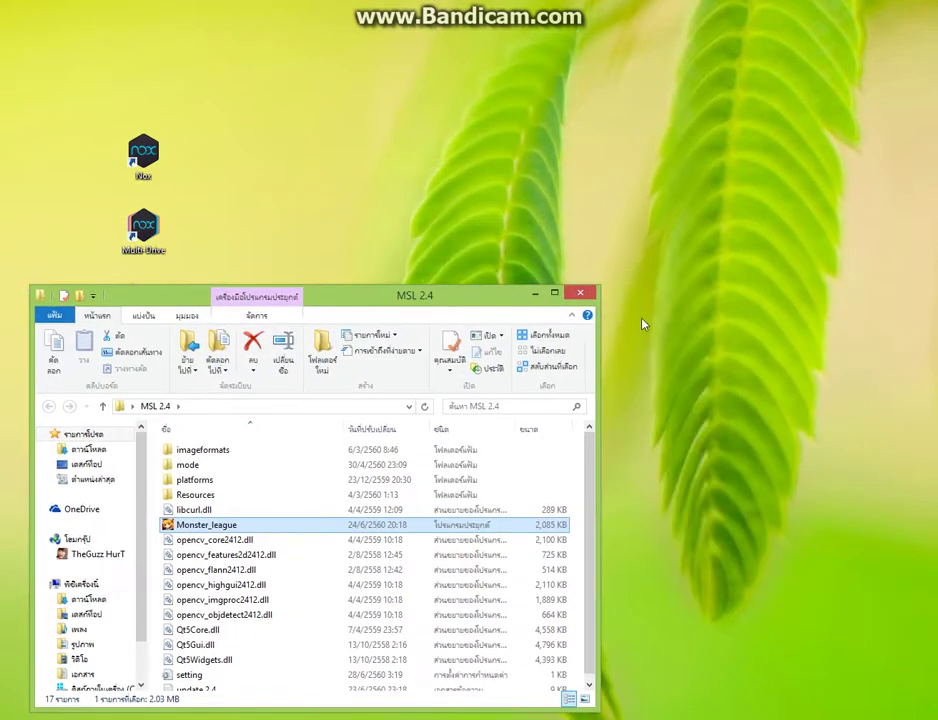
left_click(576, 288)
left_click_drag(180, 260, 128, 126)
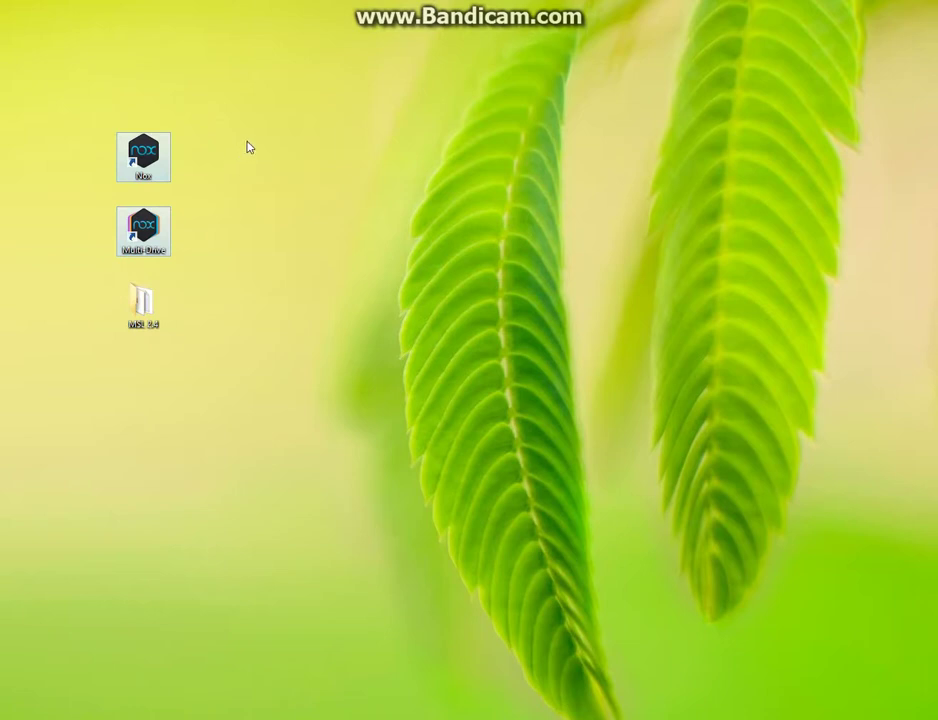
left_click(285, 195)
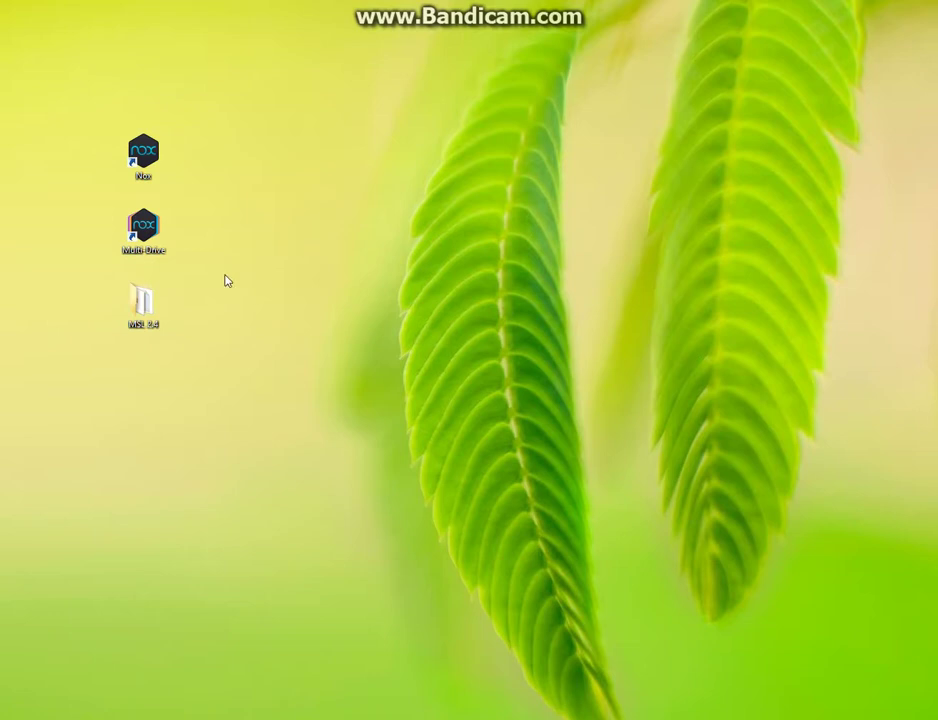
double_click(143, 226)
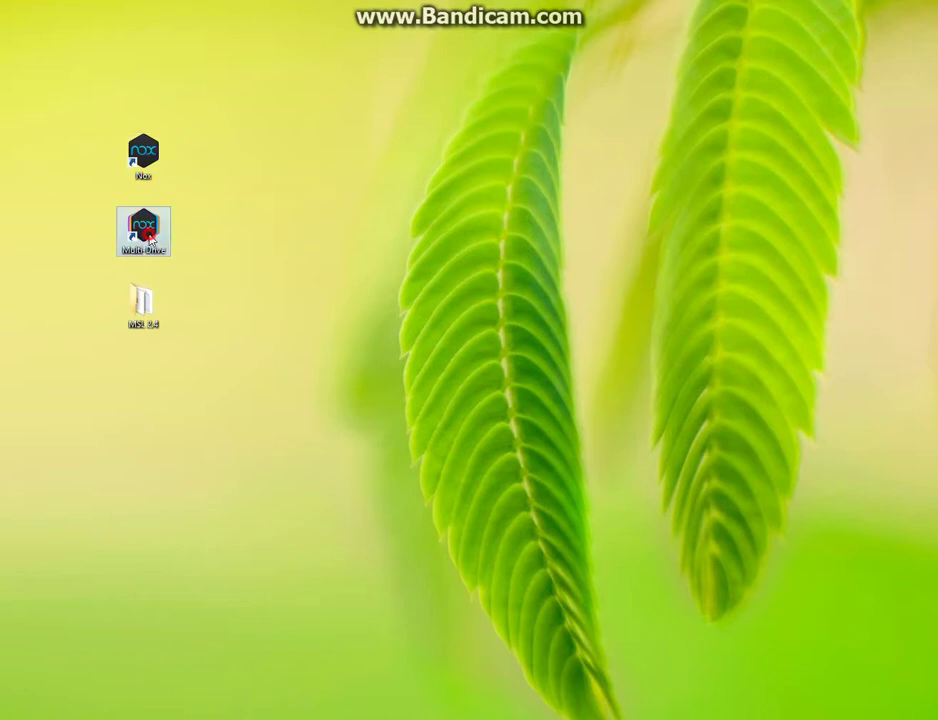
left_click_drag(153, 165, 366, 138)
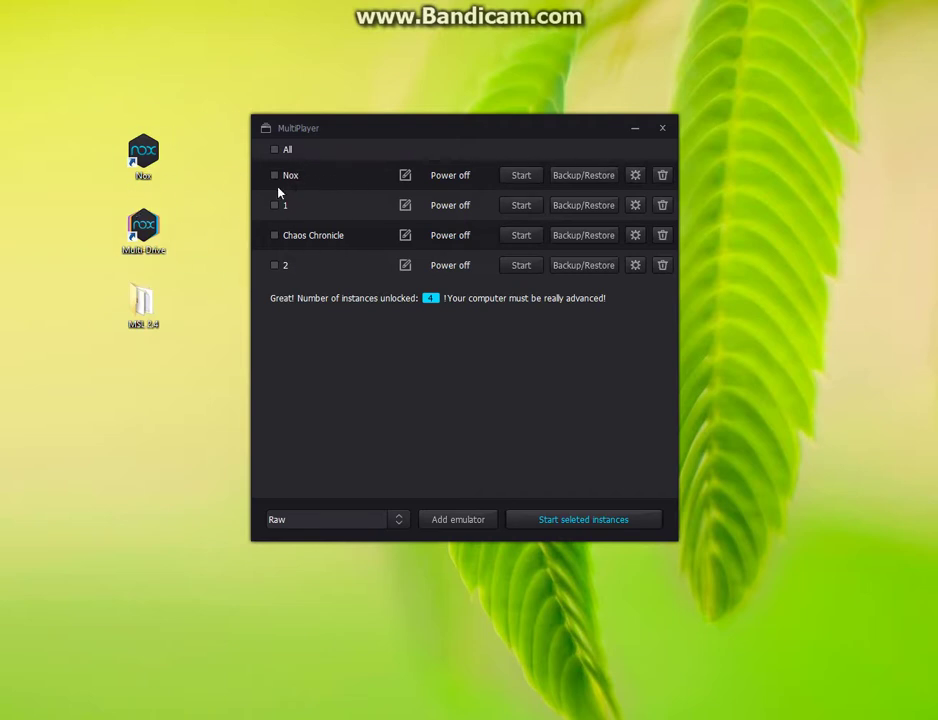
left_click(662, 128)
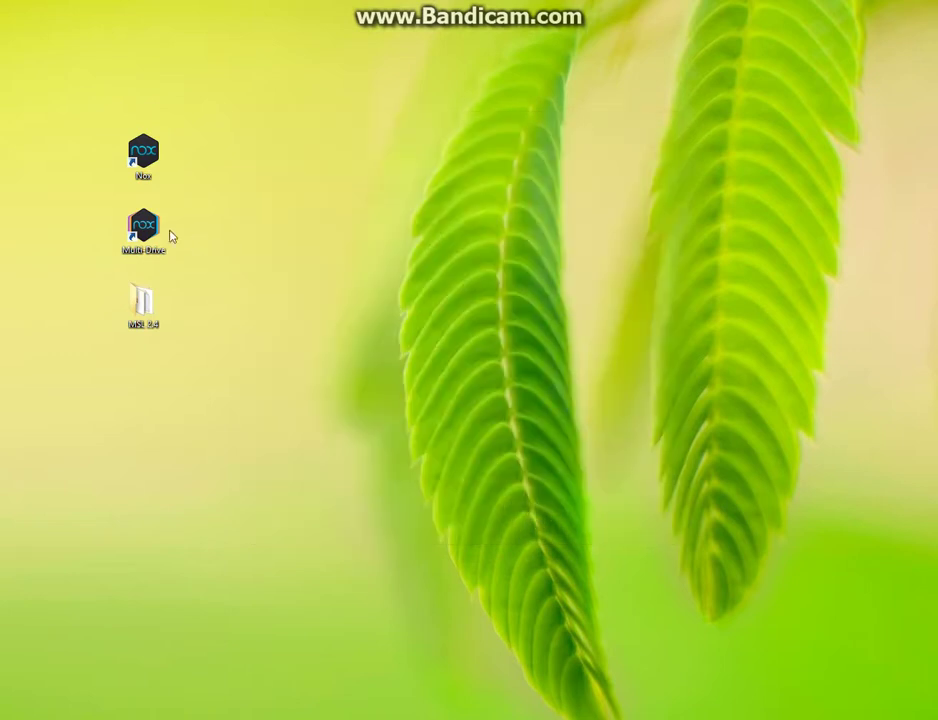
Open Multi-Drive and rename the first emulator instance, Nox, as Nox App Player.
double_click(145, 230)
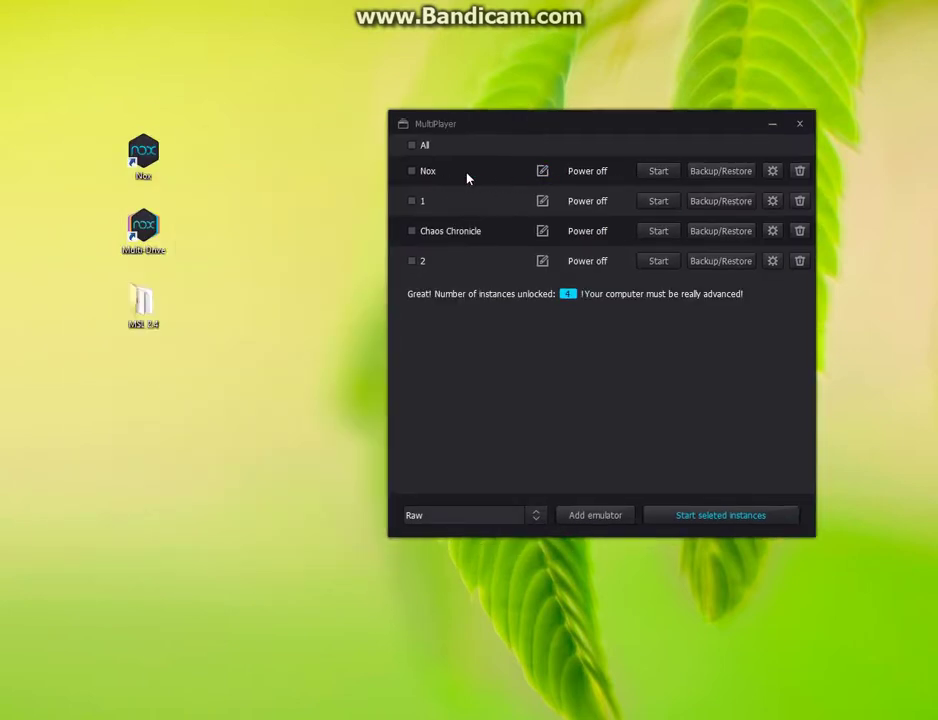
left_click(543, 171)
type("B")
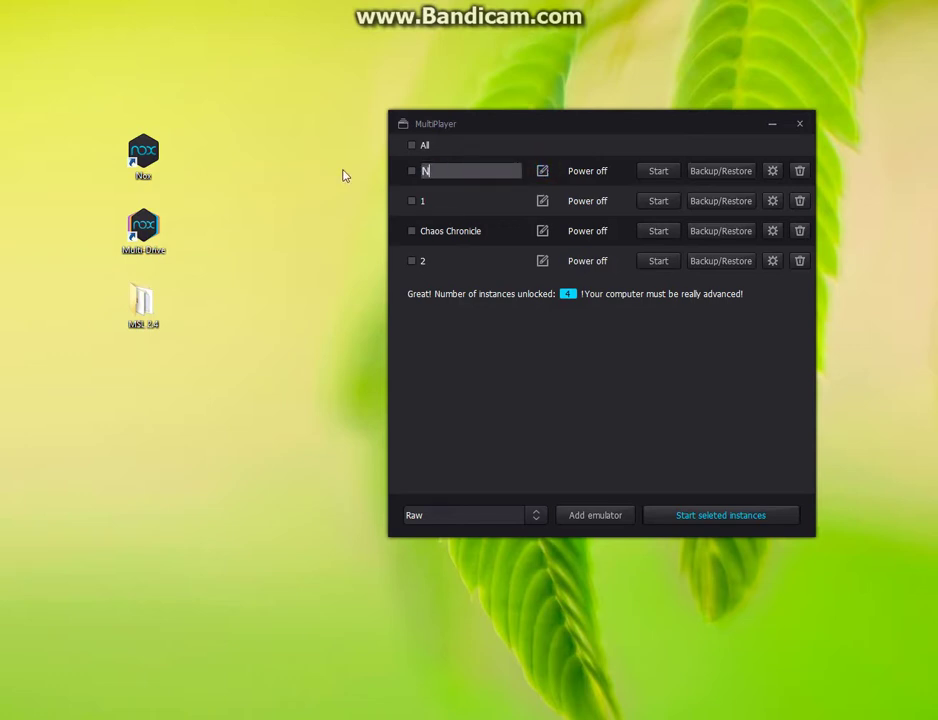
type("ox App Player")
key("Return")
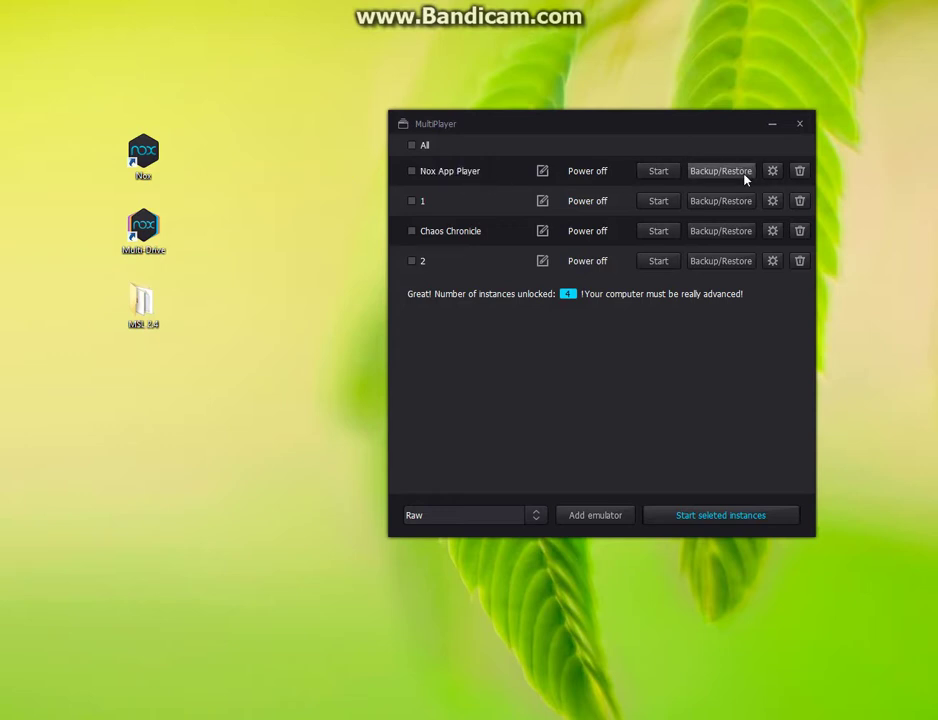
In the Nox App Player instance's system settings, customize the startup resolution to width 800 and height 520.
left_click(772, 172)
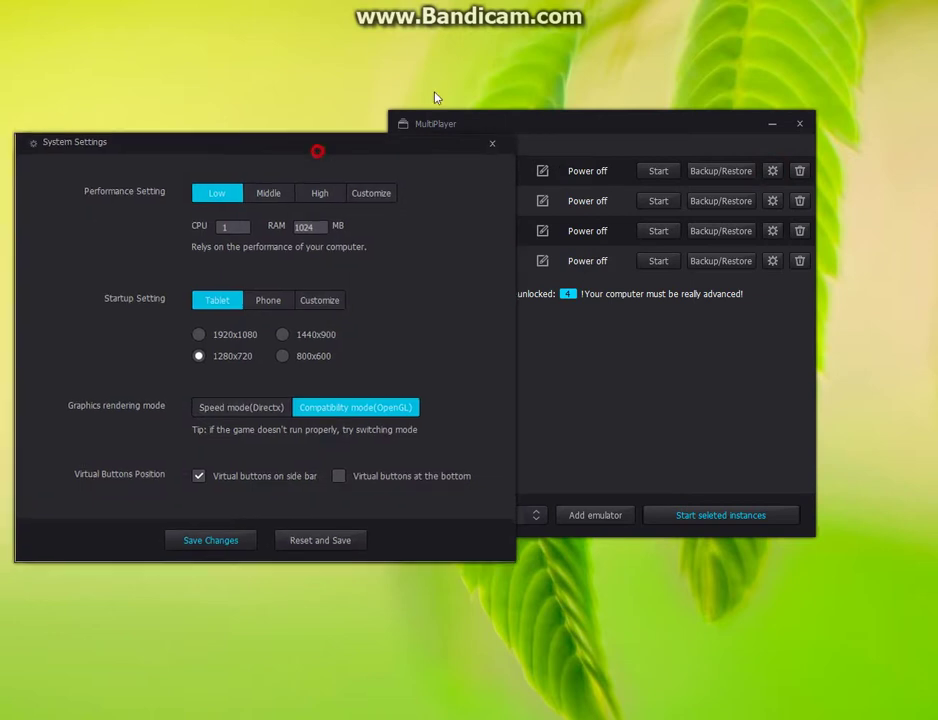
left_click_drag(314, 151, 541, 54)
left_click_drag(597, 60, 660, 150)
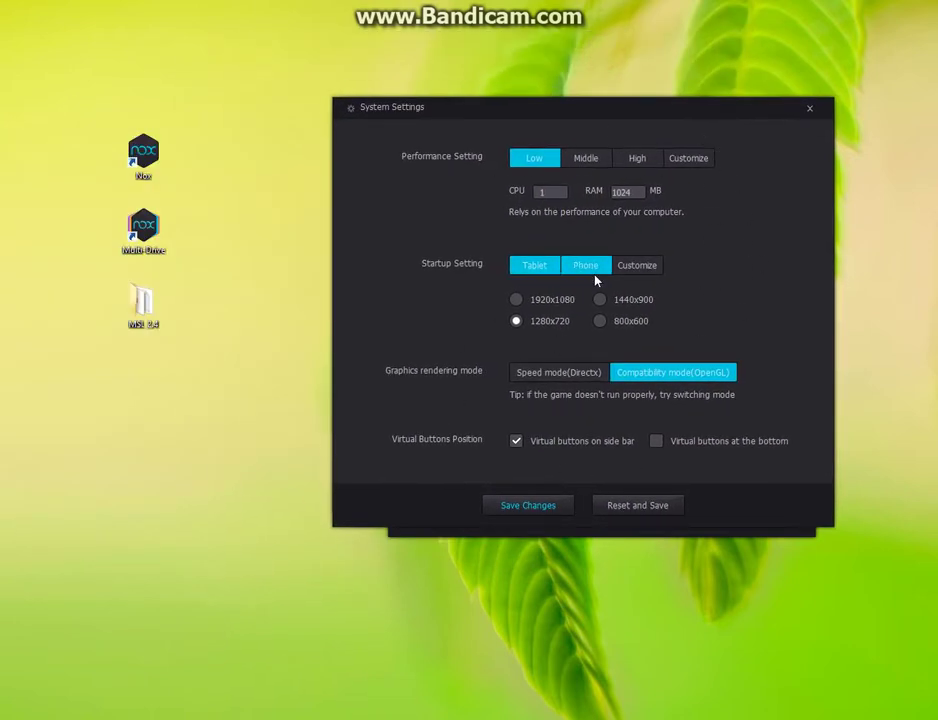
left_click(642, 268)
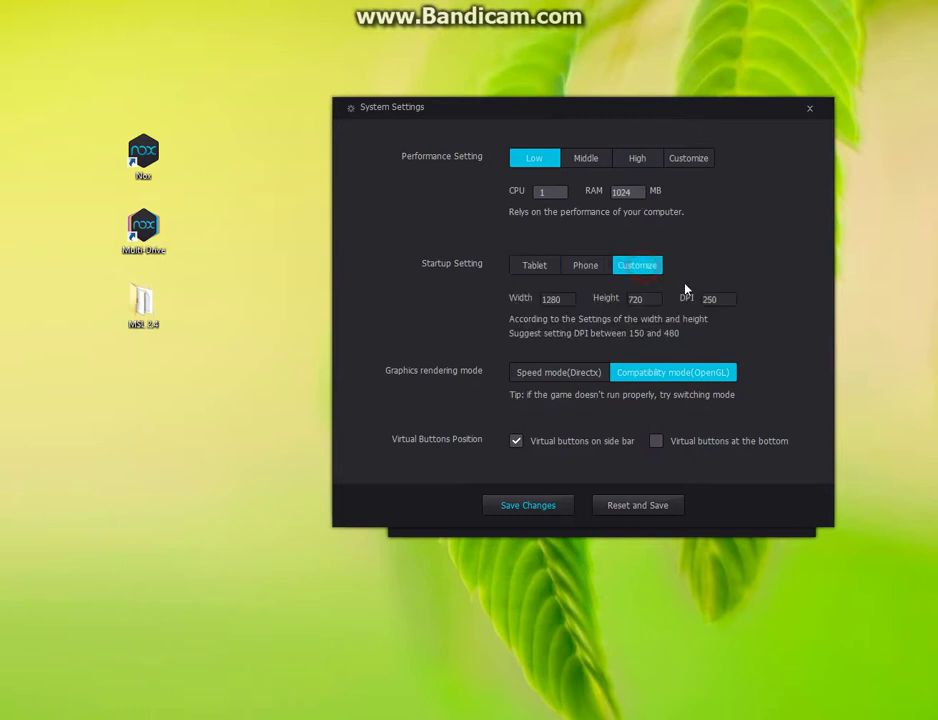
left_click_drag(569, 303, 494, 303)
type("800")
left_click_drag(648, 301, 566, 300)
type("520")
Set the graphics rendering mode to Speed mode (Directx), save the instance's settings and close them.
left_click(561, 376)
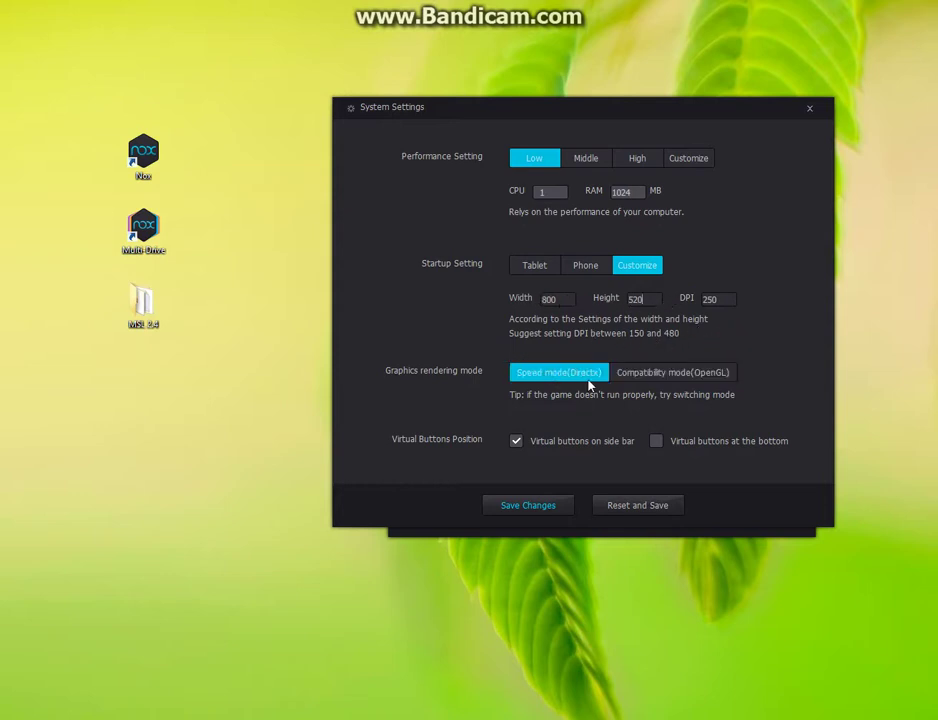
left_click(648, 378)
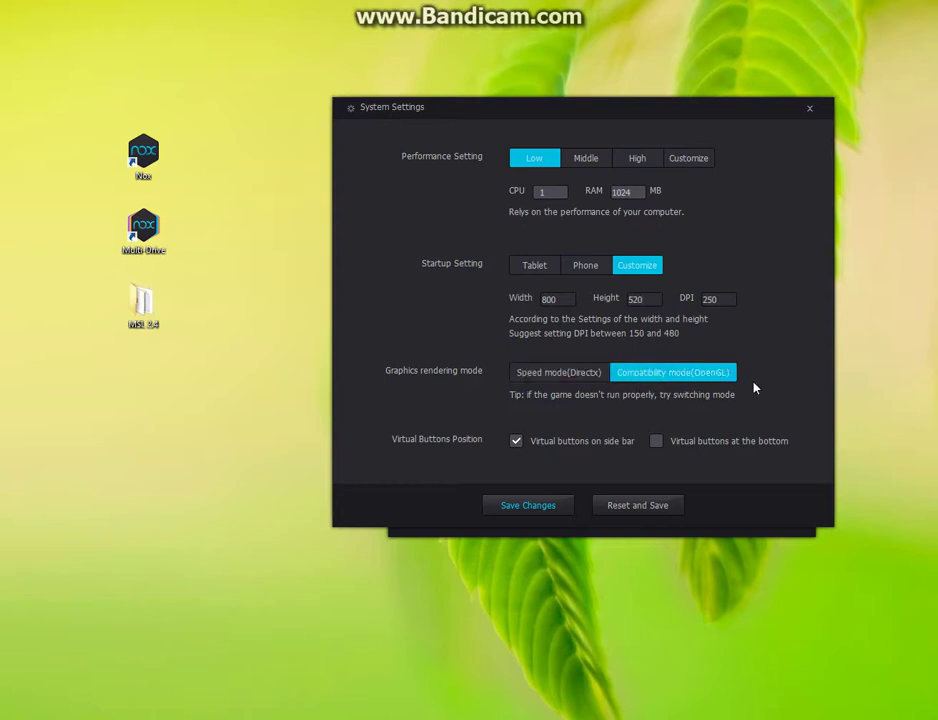
left_click(570, 384)
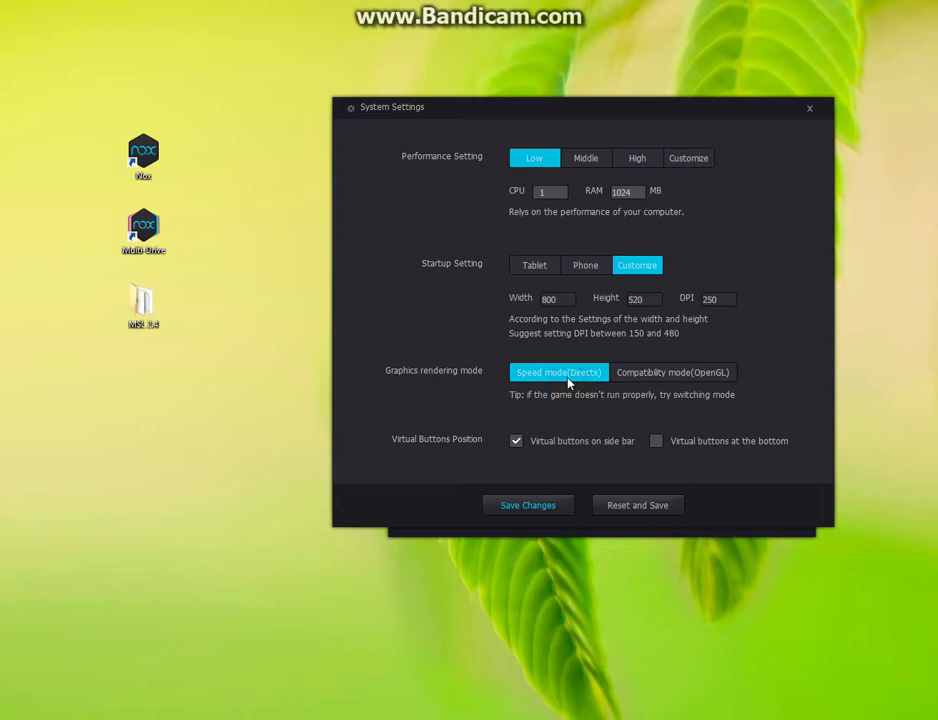
left_click(712, 377)
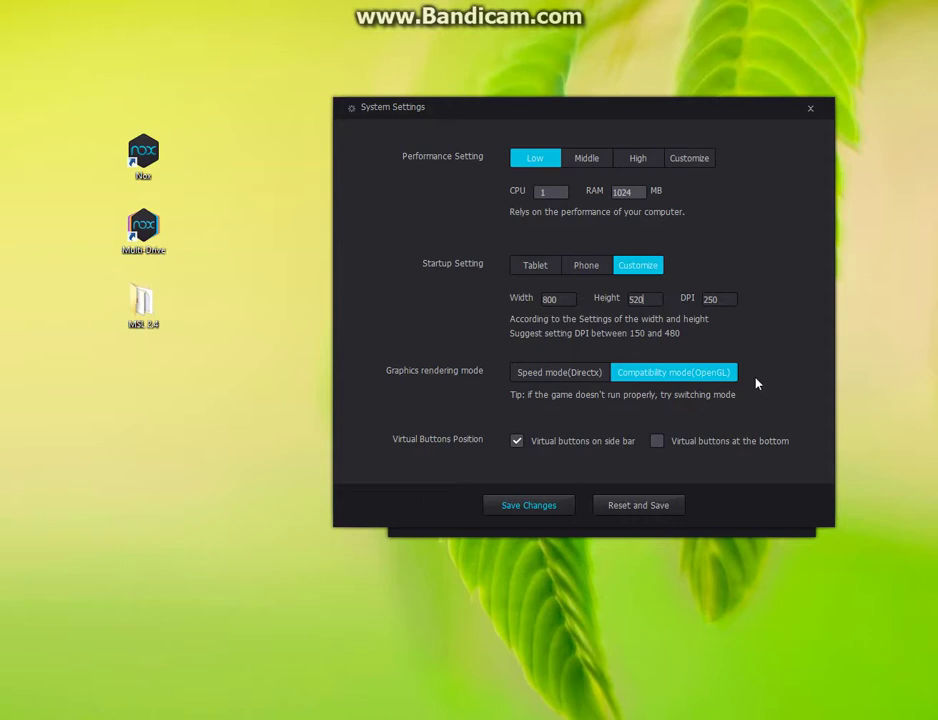
left_click(583, 378)
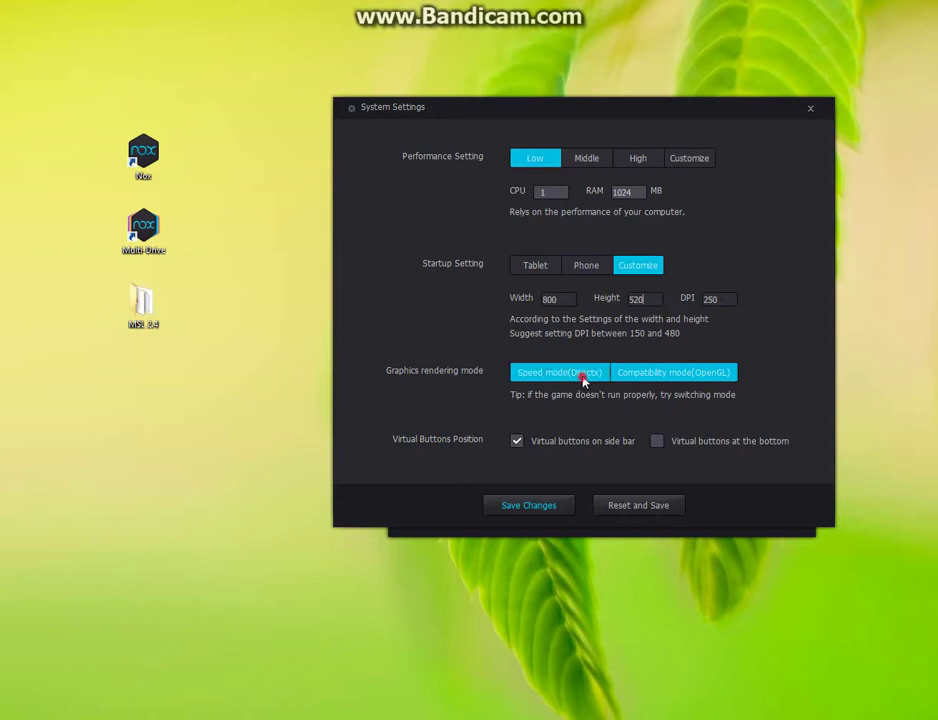
left_click(724, 376)
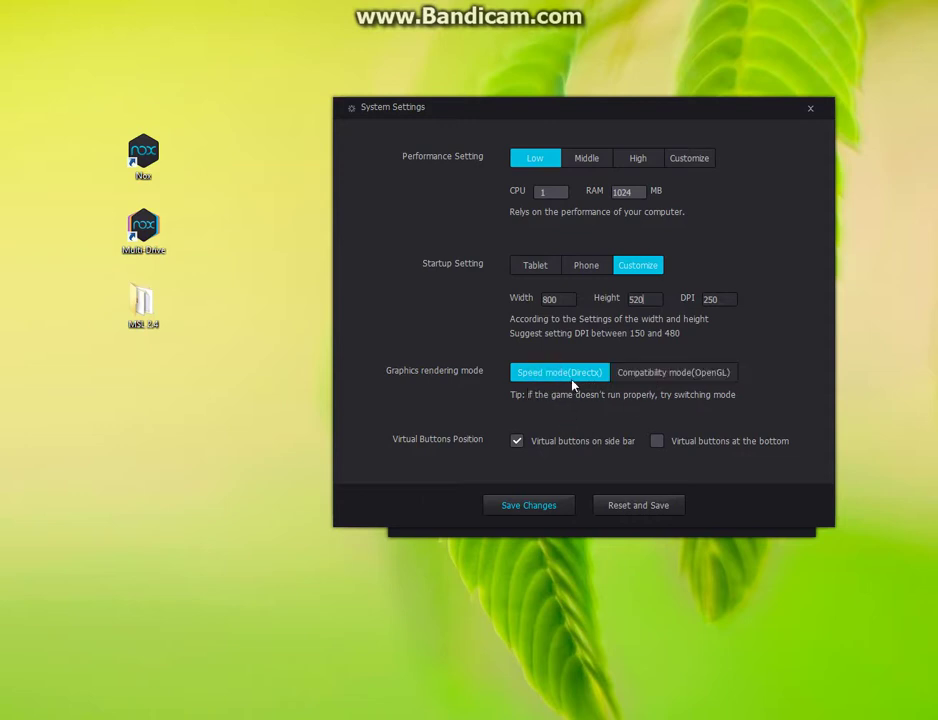
left_click(527, 505)
left_click(583, 356)
left_click(810, 108)
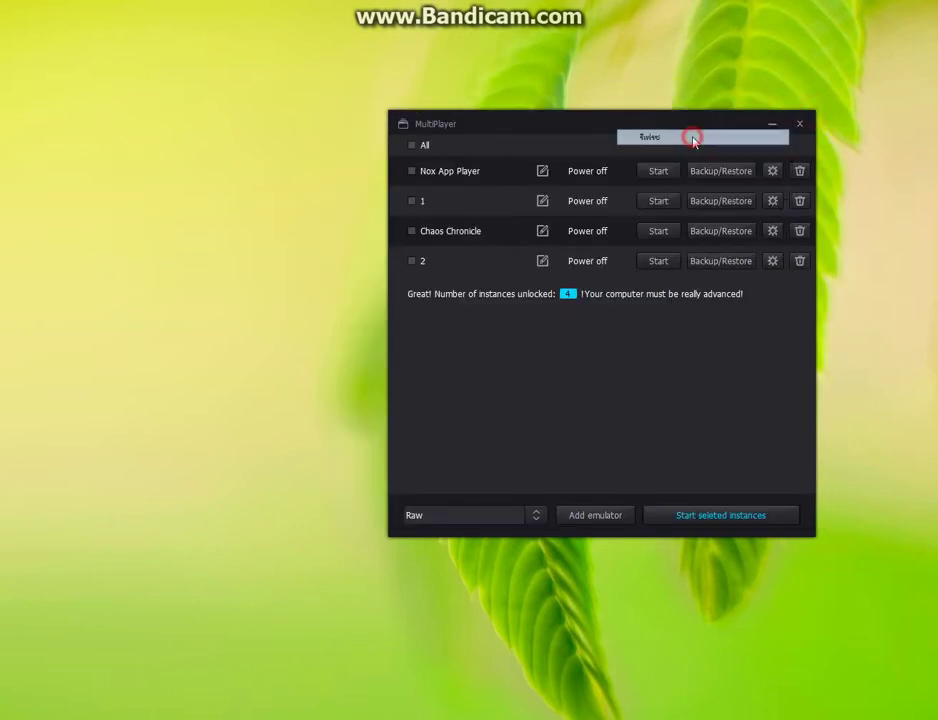
Start the Nox App Player instance and close the MultiPlayer manager.
left_click_drag(622, 121, 726, 64)
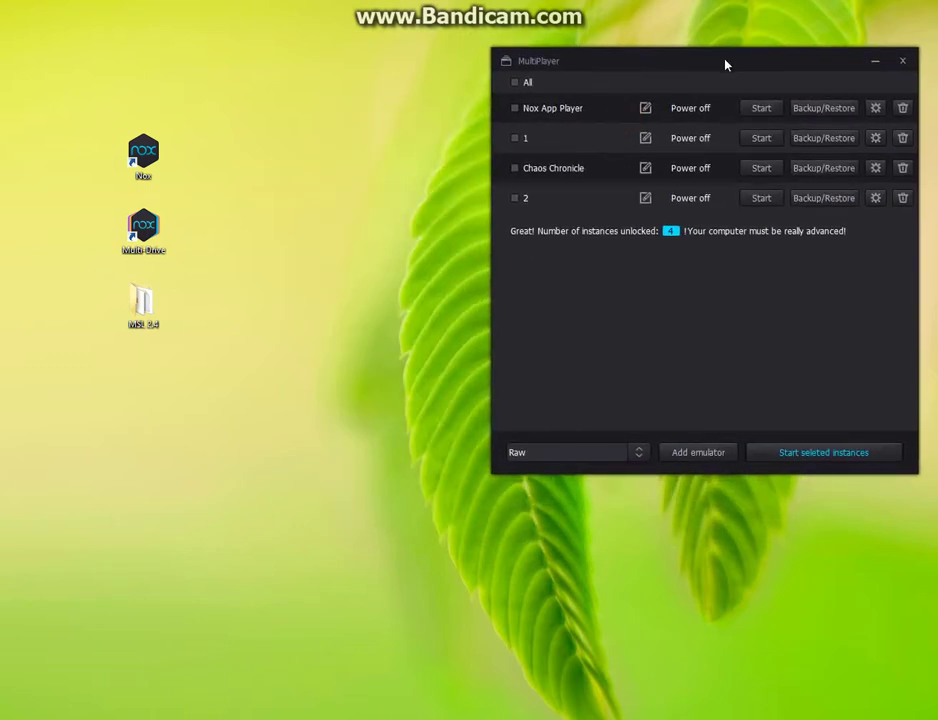
left_click(763, 113)
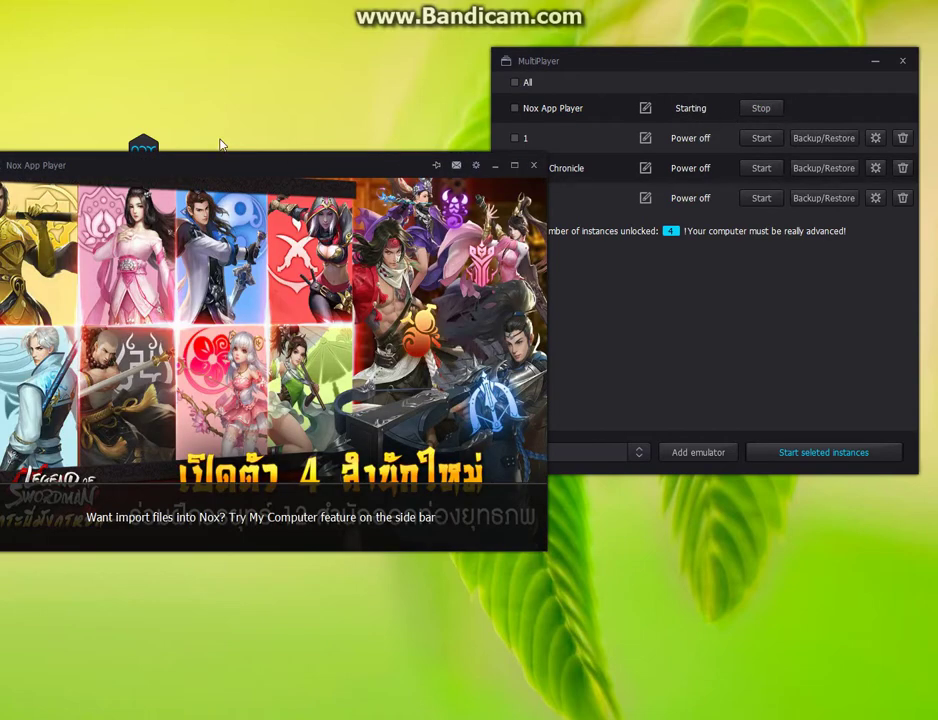
left_click_drag(235, 163, 450, 178)
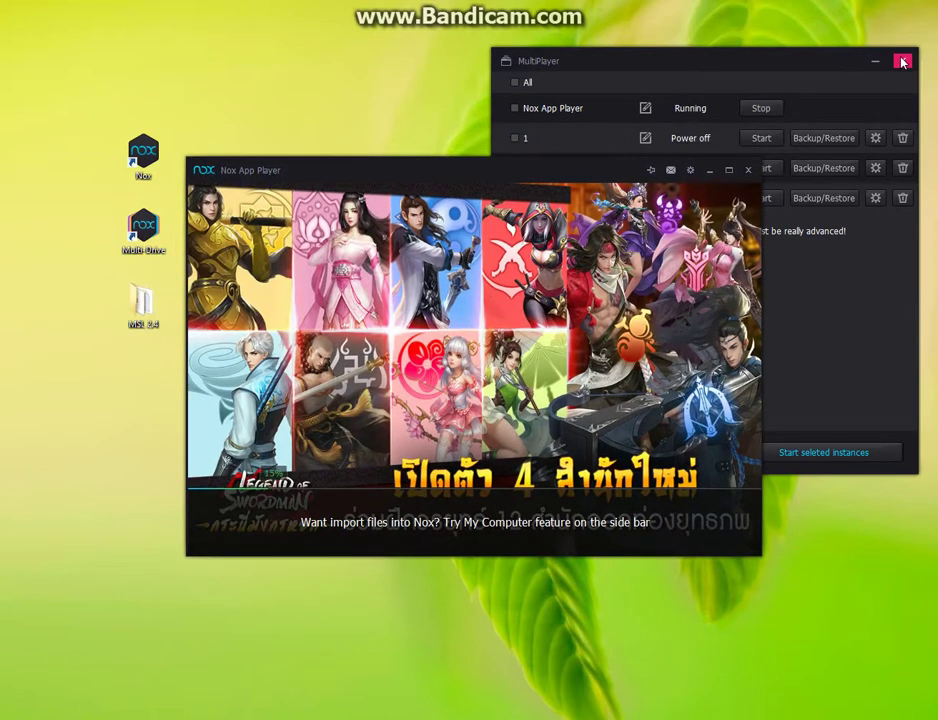
left_click(903, 63)
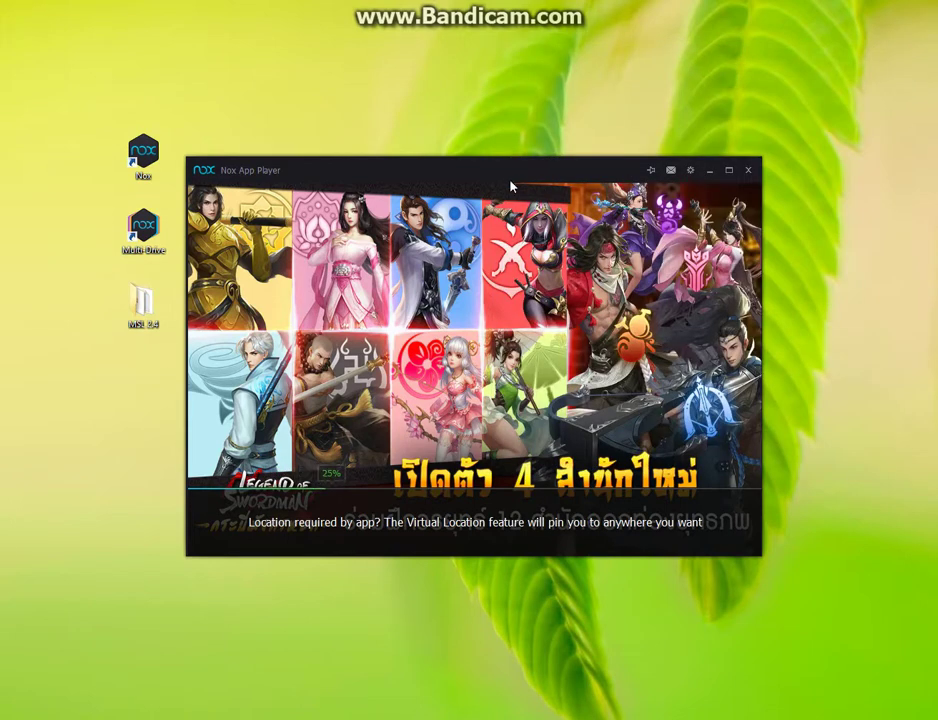
Move the Nox App Player window clear of the desktop shortcuts.
left_click_drag(508, 181, 664, 153)
right_click(588, 102)
left_click(632, 163)
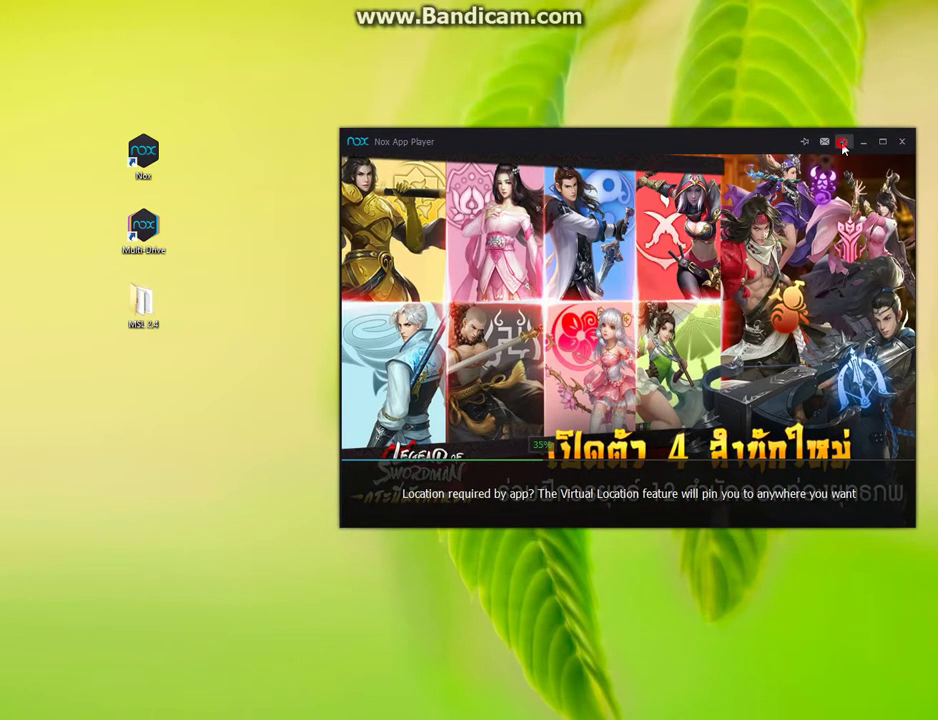
left_click(843, 142)
left_click(626, 372)
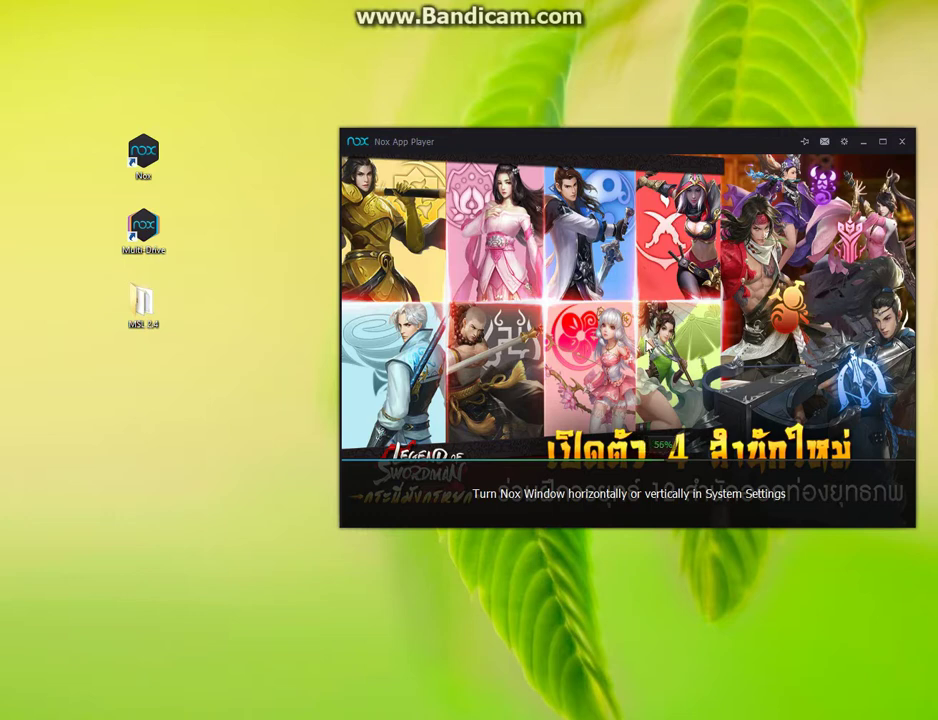
left_click_drag(475, 150, 462, 69)
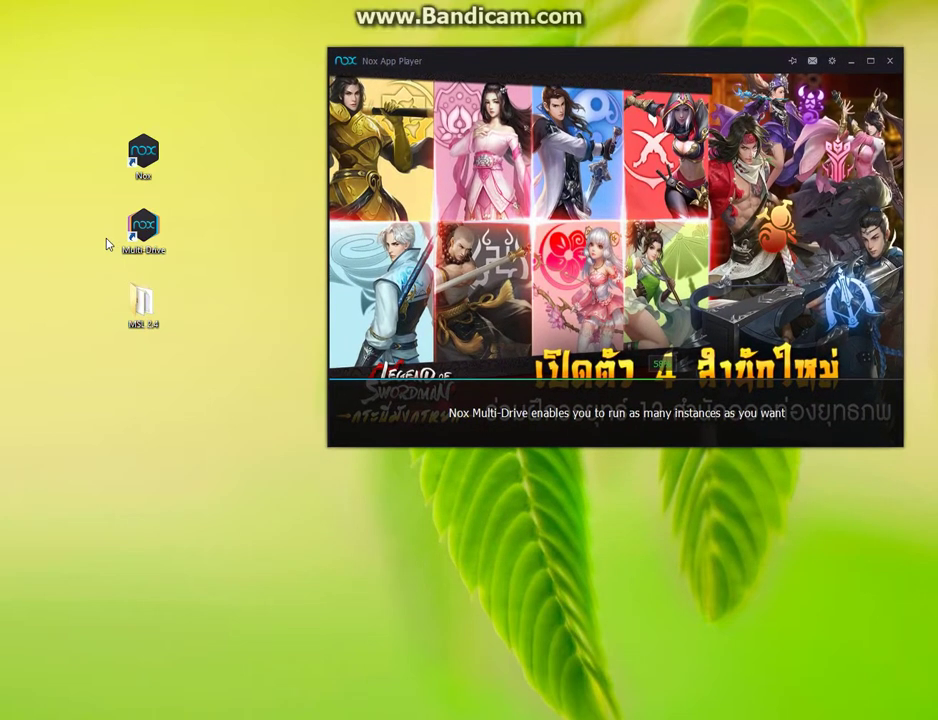
Reopen Multi-Drive to look over the list of emulator instances, then close it.
double_click(143, 230)
left_click_drag(296, 160, 647, 214)
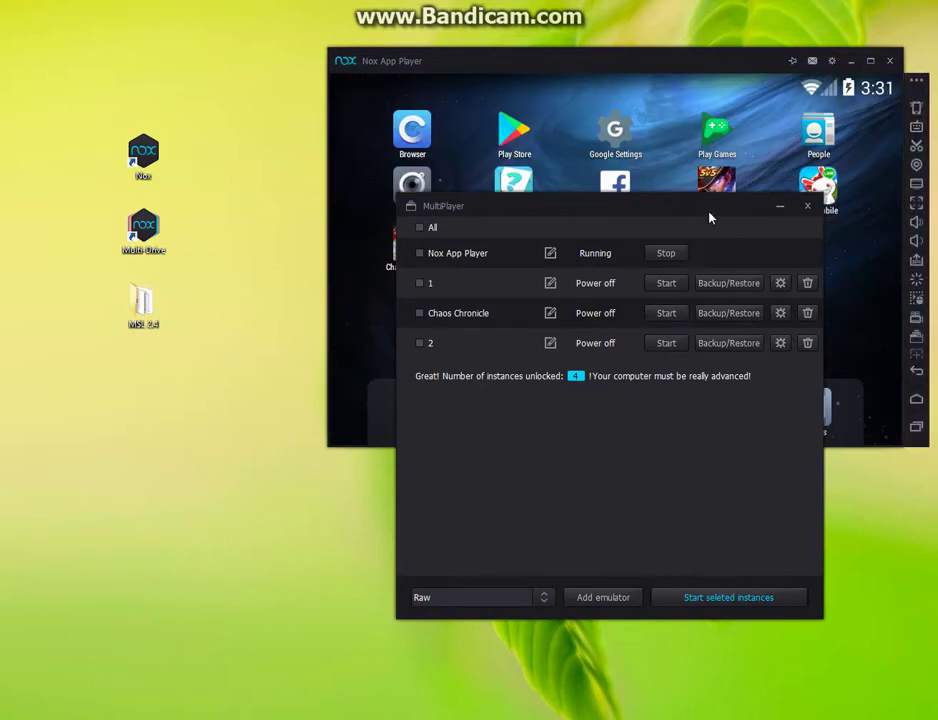
left_click_drag(710, 218, 705, 254)
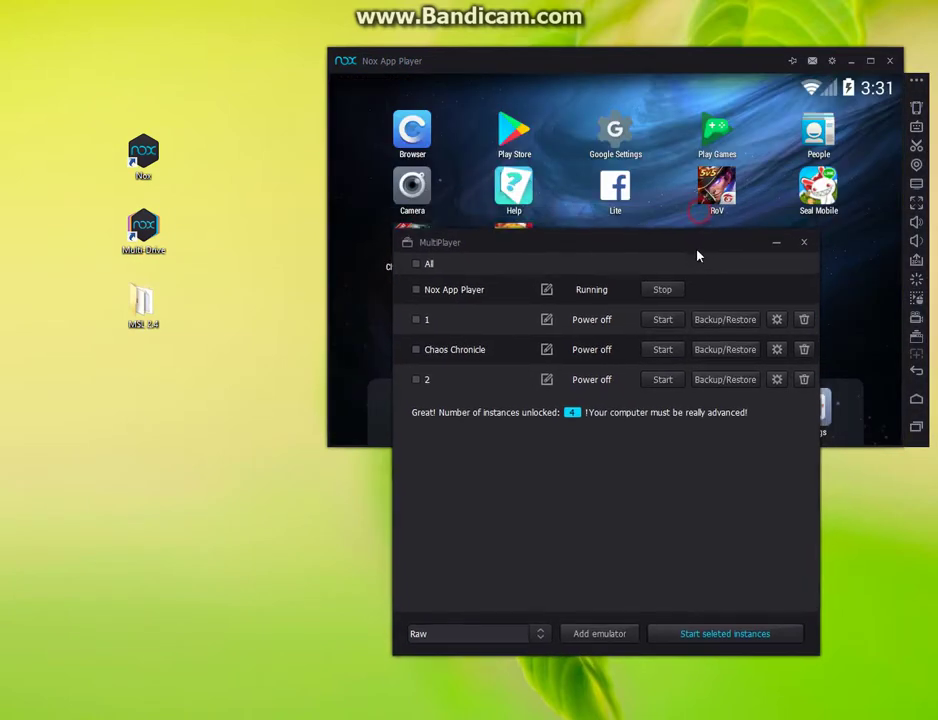
left_click(804, 242)
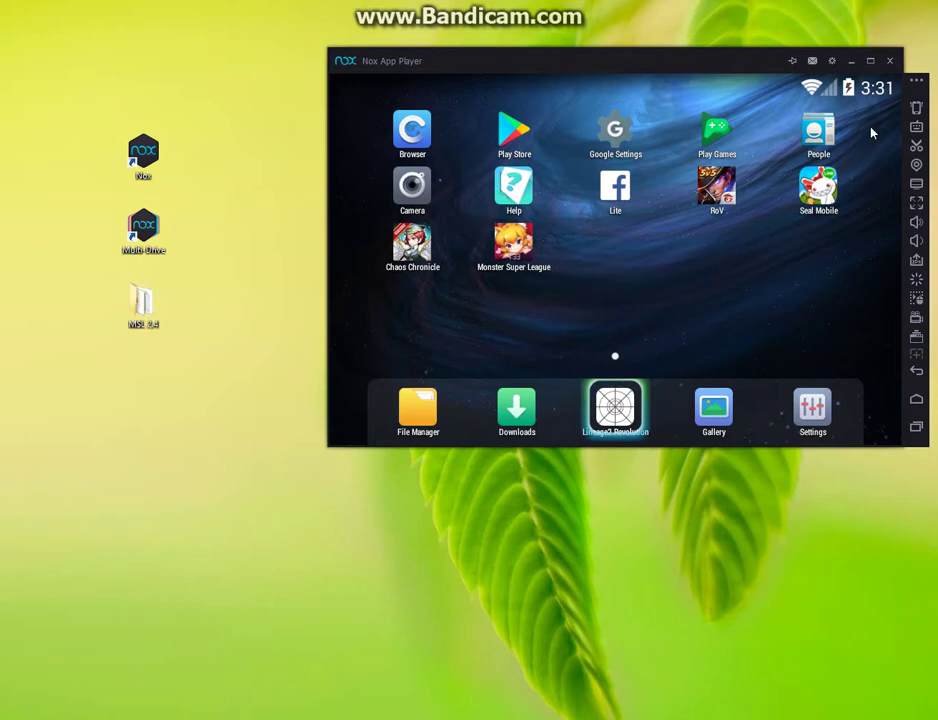
left_click(836, 62)
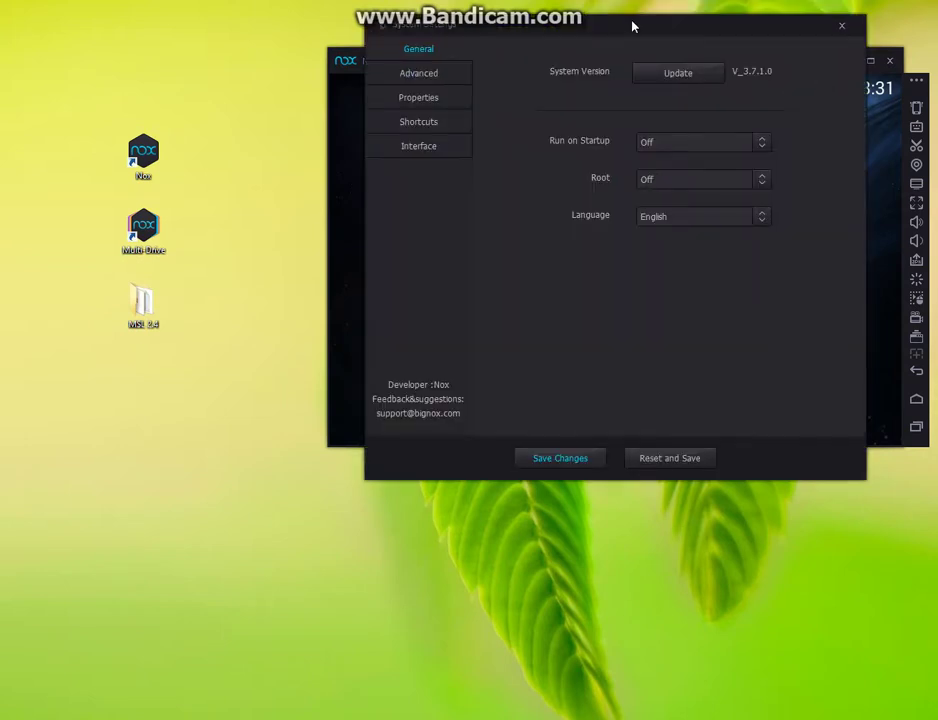
left_click_drag(632, 25, 512, 109)
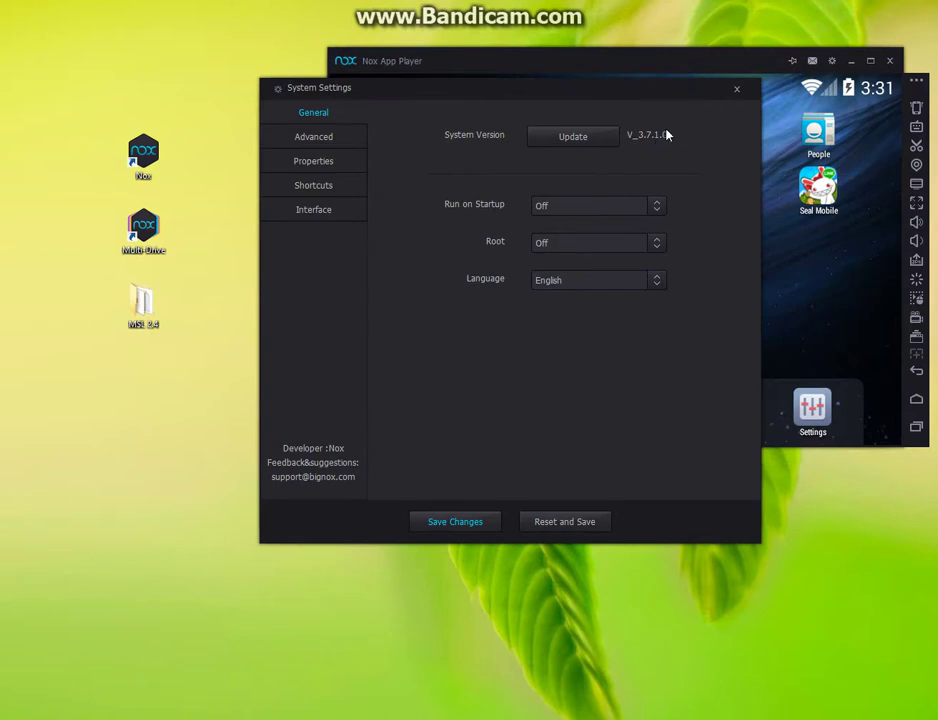
left_click_drag(571, 87, 667, 105)
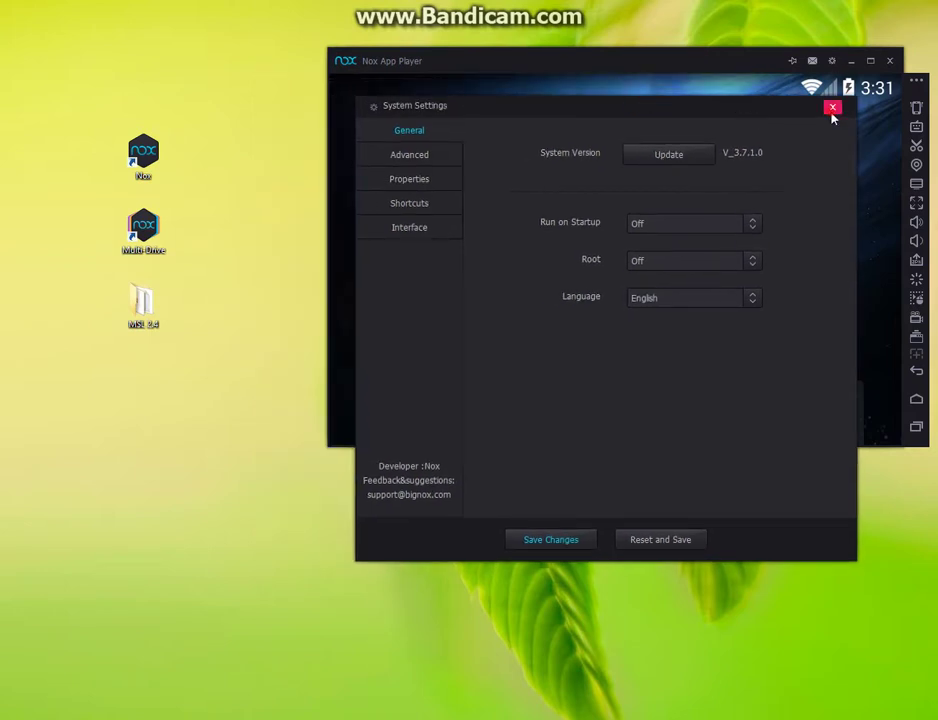
left_click(832, 108)
Set Fixed window size to Off in the emulator's interface settings, save the changes and close the settings.
left_click(831, 61)
left_click(412, 230)
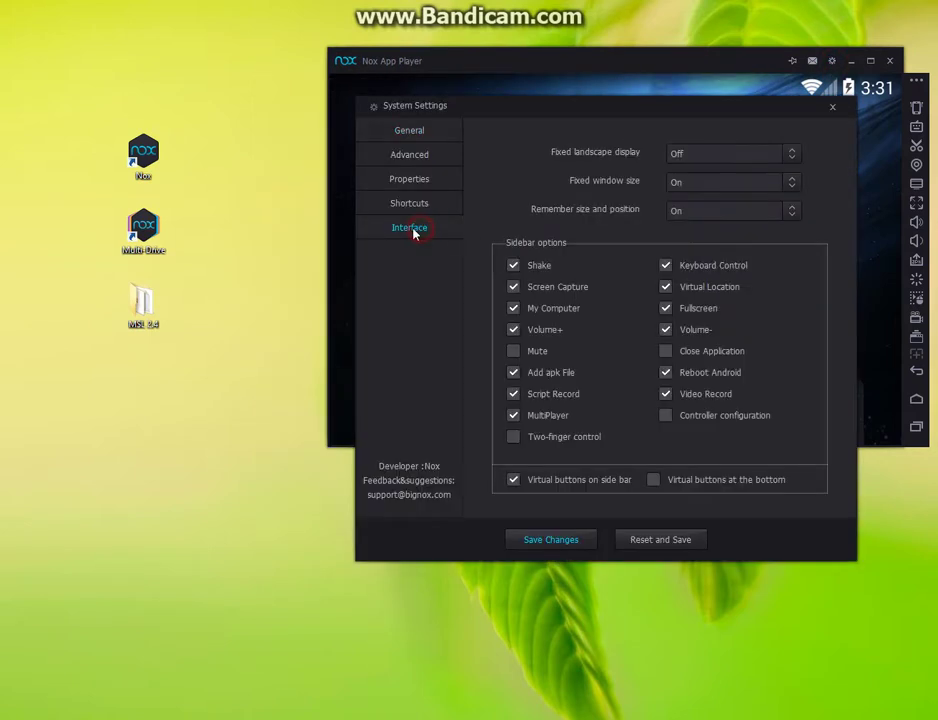
left_click(706, 190)
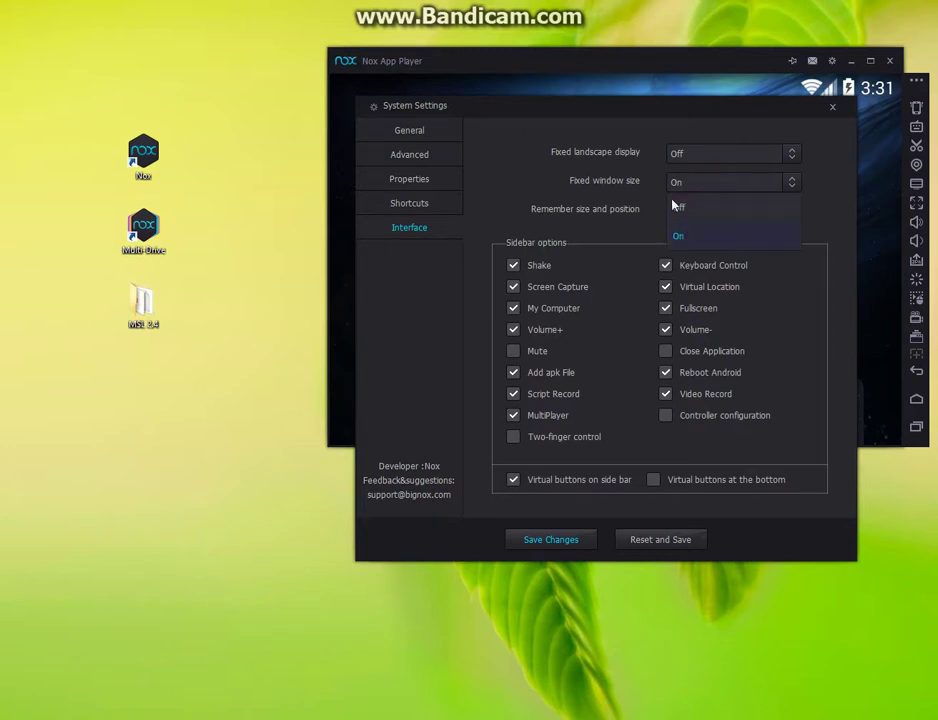
left_click(678, 237)
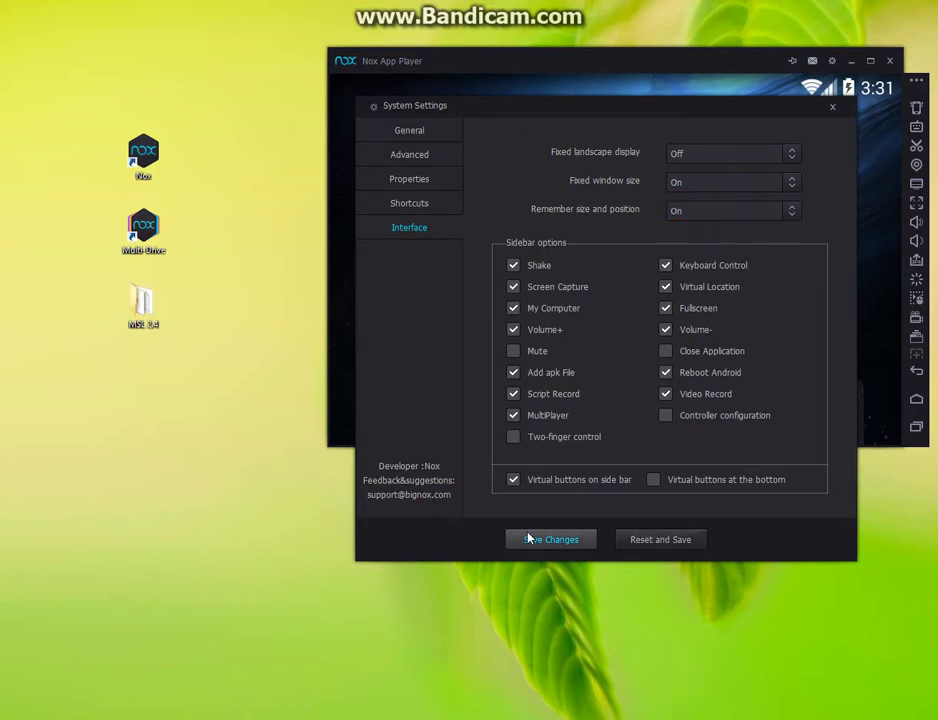
left_click(697, 183)
left_click(680, 206)
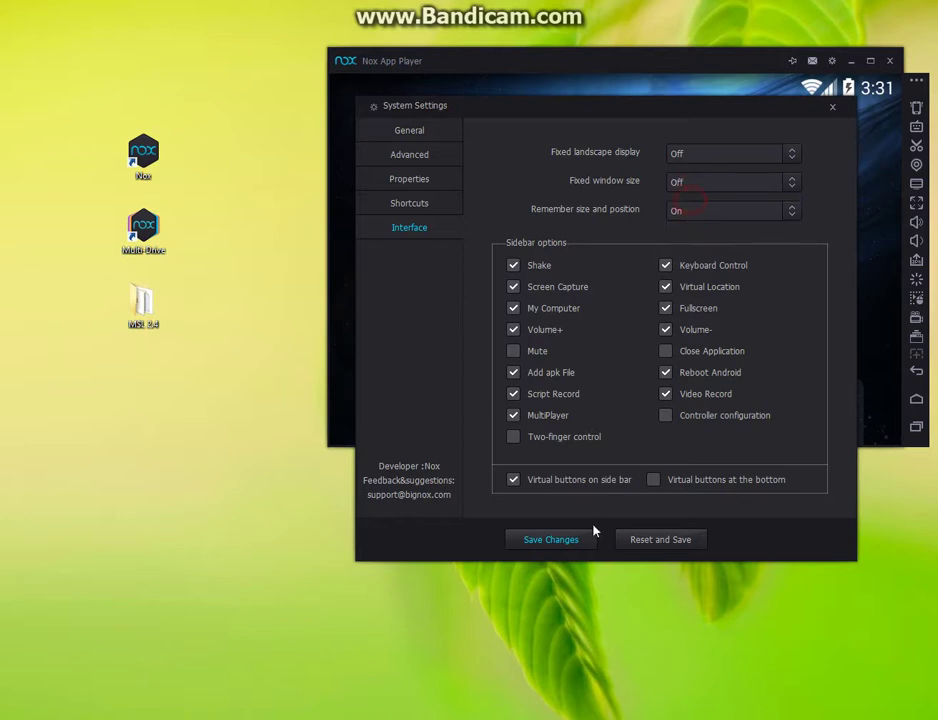
left_click(555, 551)
left_click(600, 372)
left_click(832, 106)
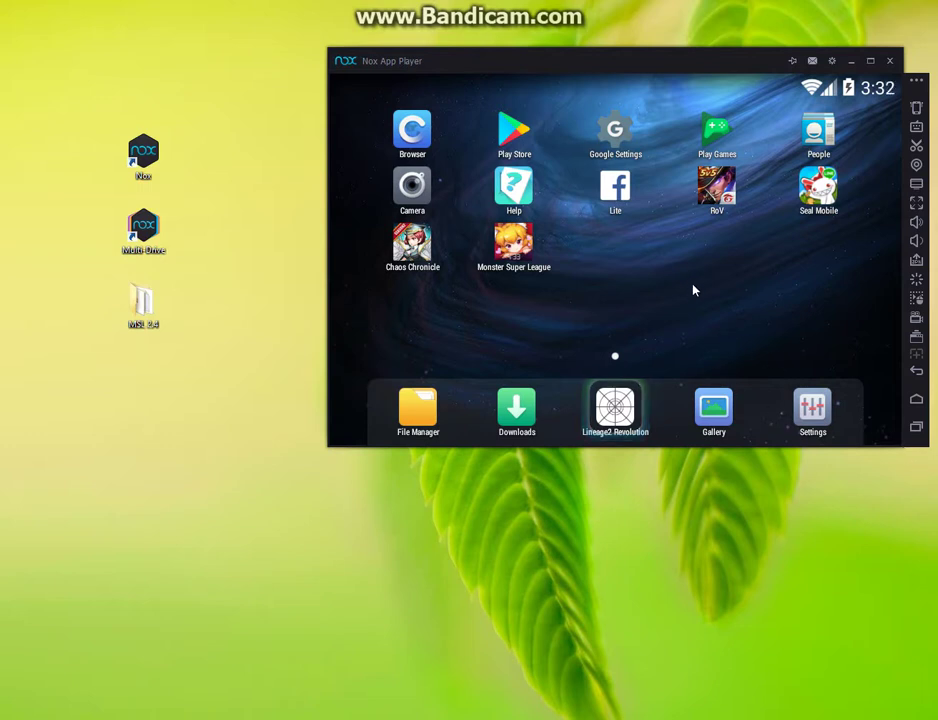
Set Fixed window size to On in the emulator's interface settings, save the changes and close the settings.
left_click(831, 62)
left_click(442, 237)
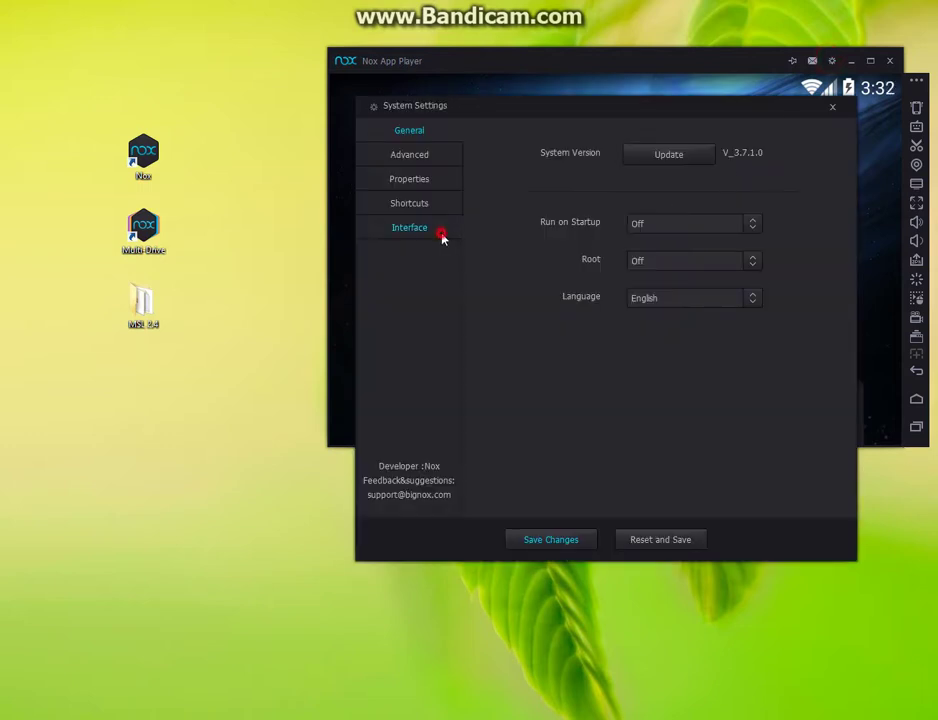
left_click(720, 183)
left_click(680, 238)
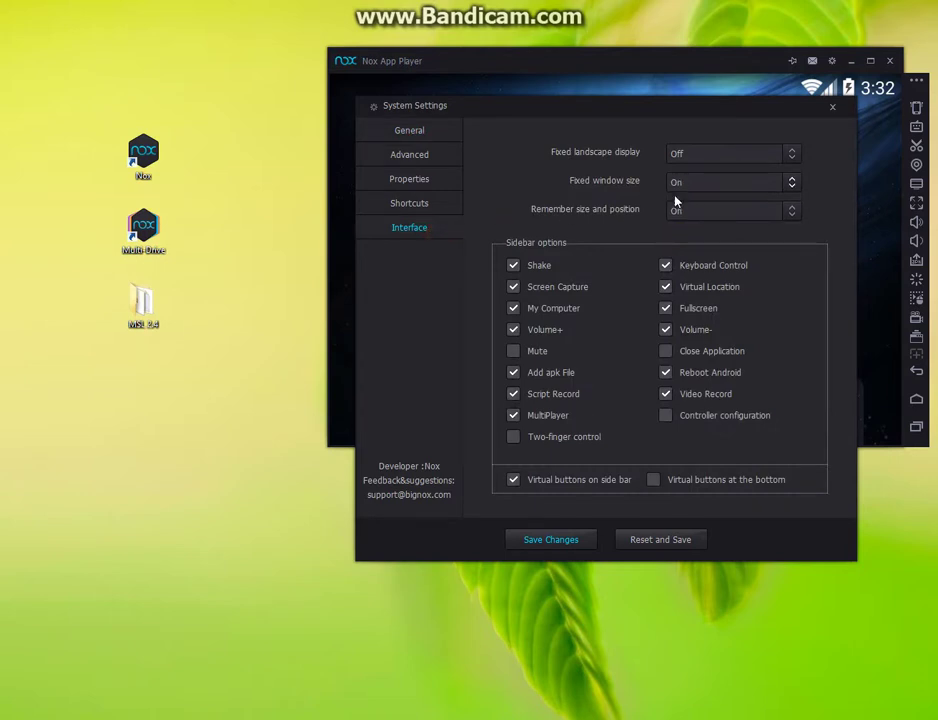
left_click(551, 539)
left_click(604, 369)
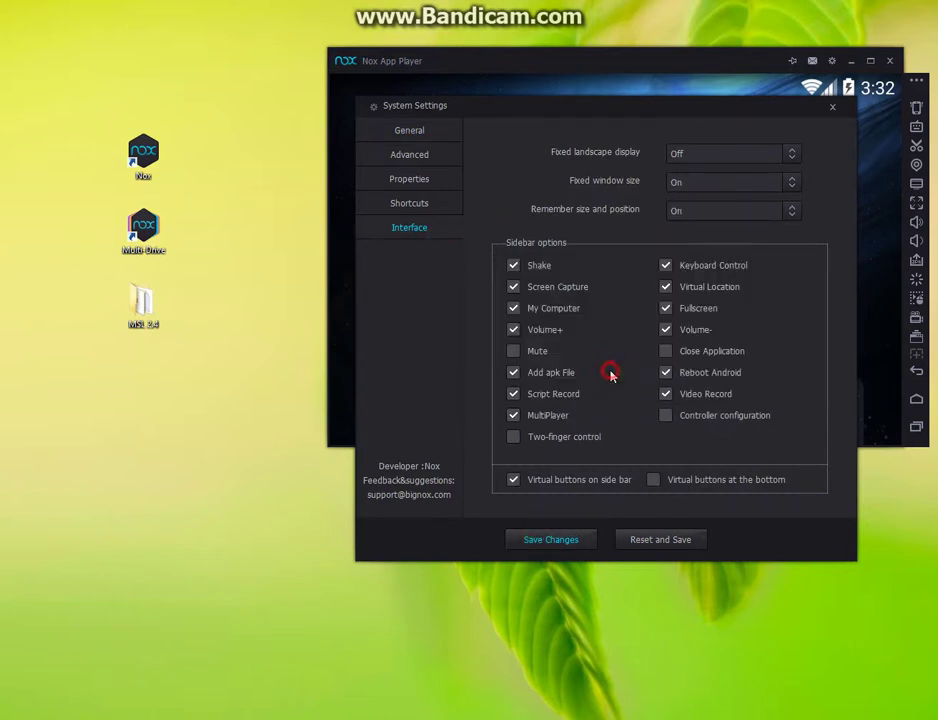
left_click(832, 108)
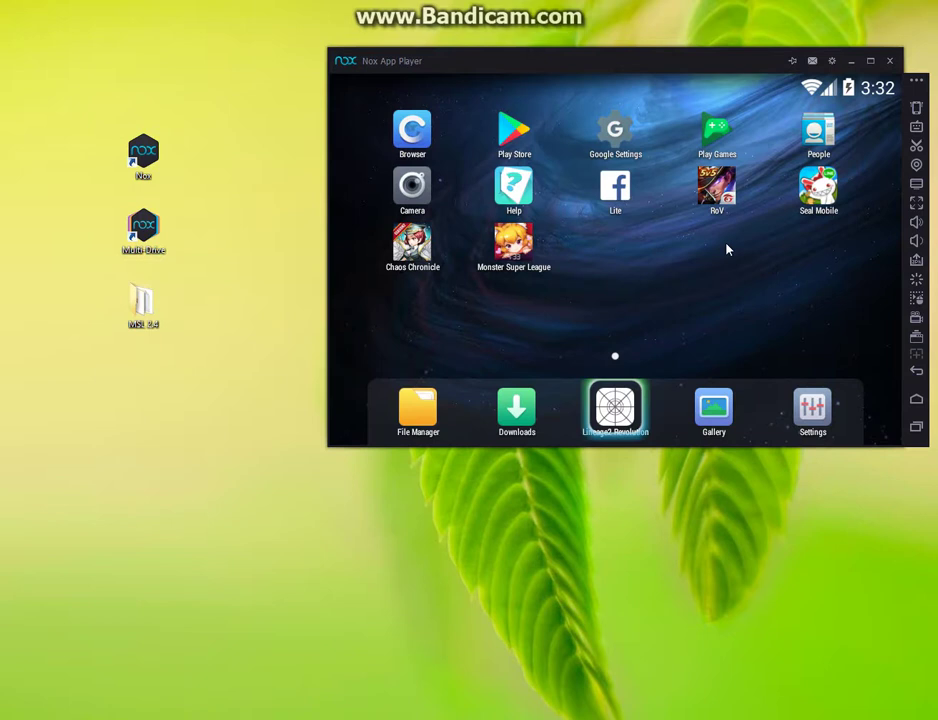
Launch Monster Super League in the emulator and open the MSL 2.4 folder from the desktop.
left_click(531, 248)
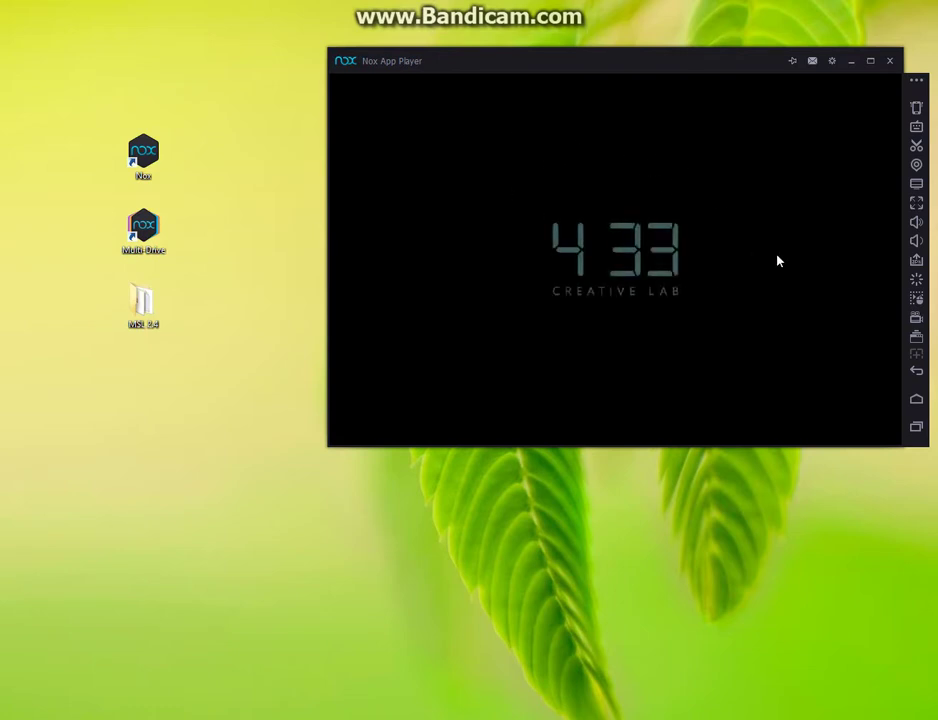
left_click(157, 304)
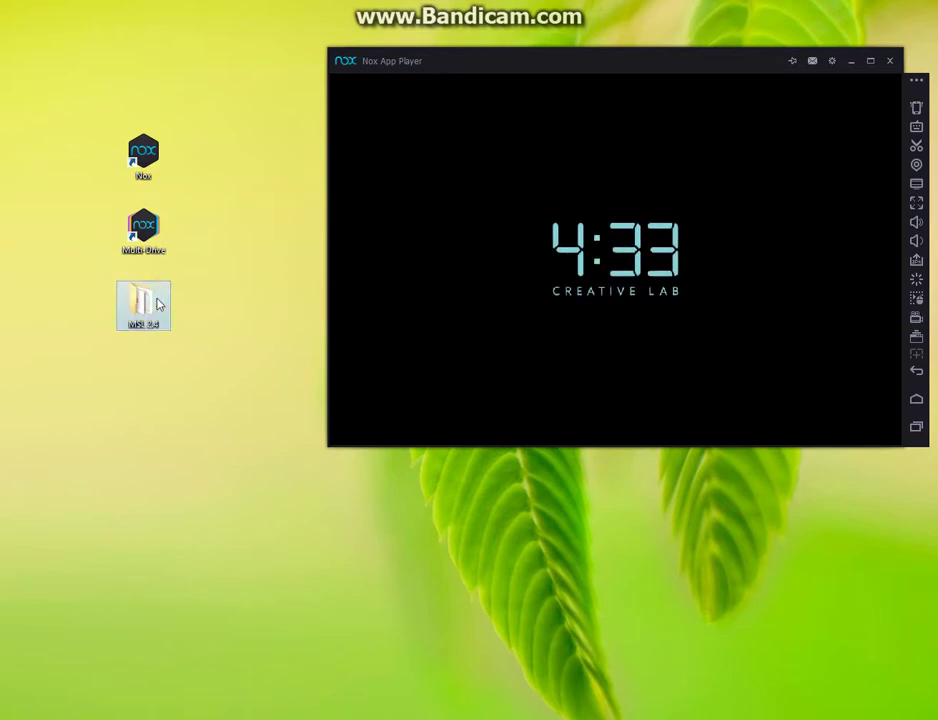
double_click(157, 304)
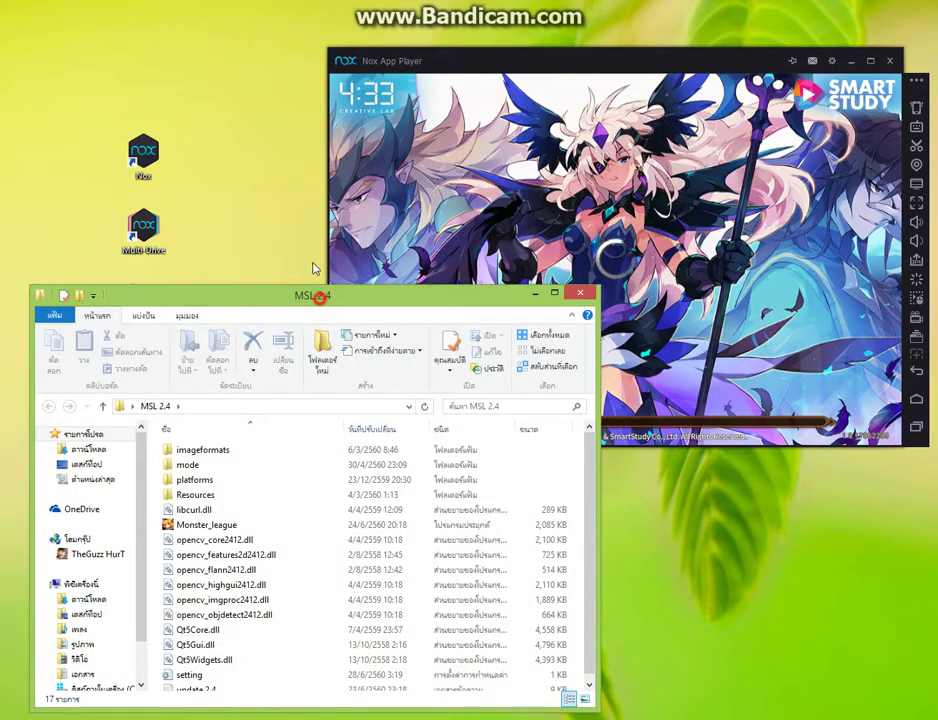
Run Monster_league from the MSL 2.4 folder as administrator and close the folder window.
left_click_drag(316, 295, 303, 217)
right_click(176, 446)
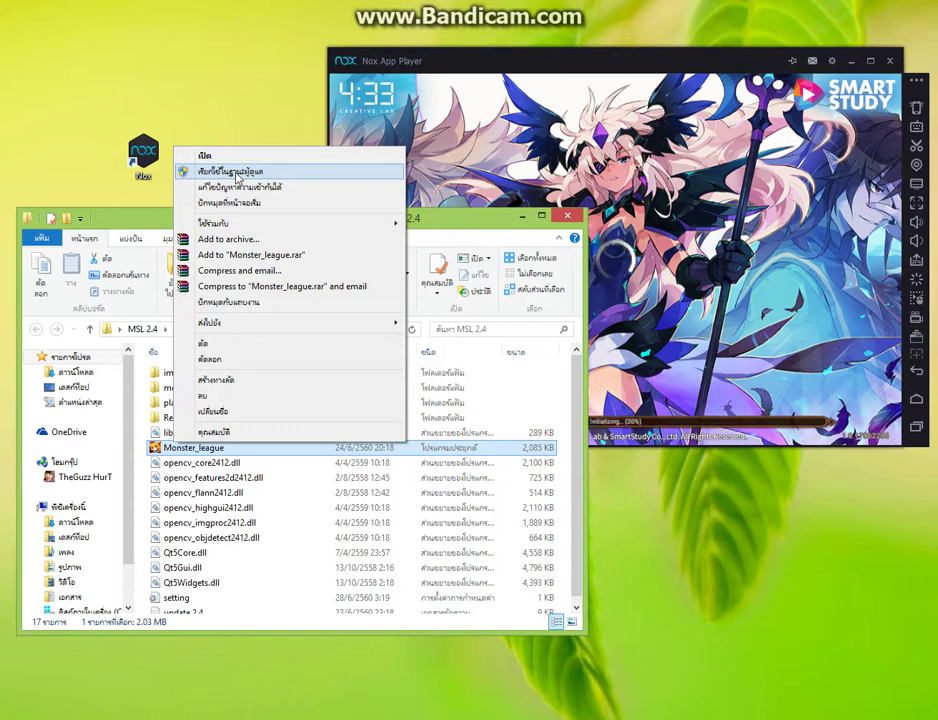
left_click(237, 173)
left_click_drag(290, 160, 619, 336)
left_click(567, 216)
Refresh the desktop and reposition the Monster_league auto window so the game's start prompt is uncovered.
right_click(235, 209)
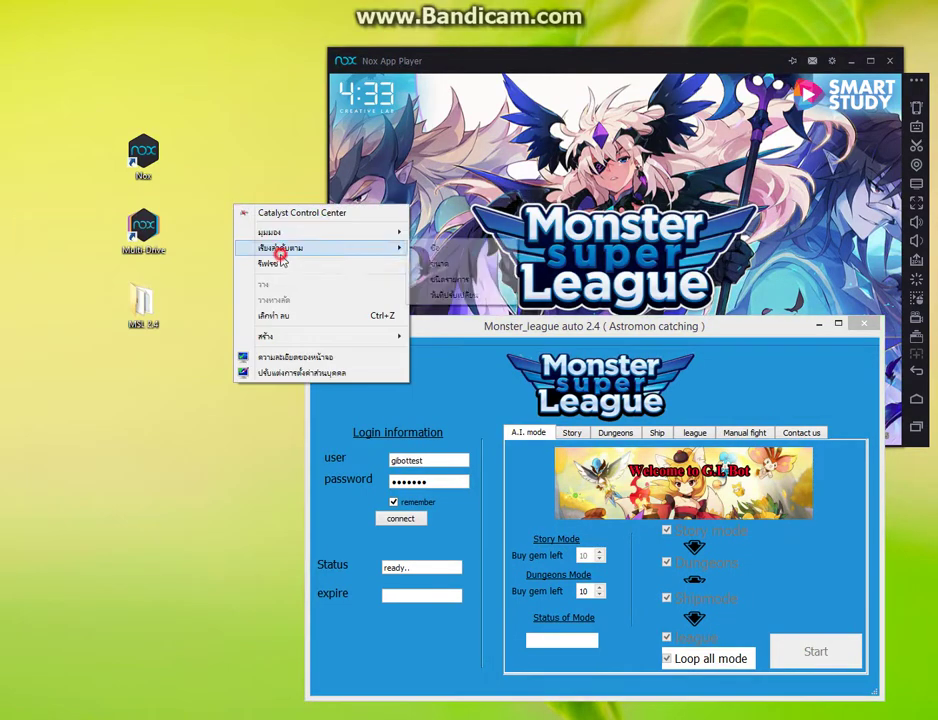
left_click(281, 260)
left_click_drag(564, 332, 608, 343)
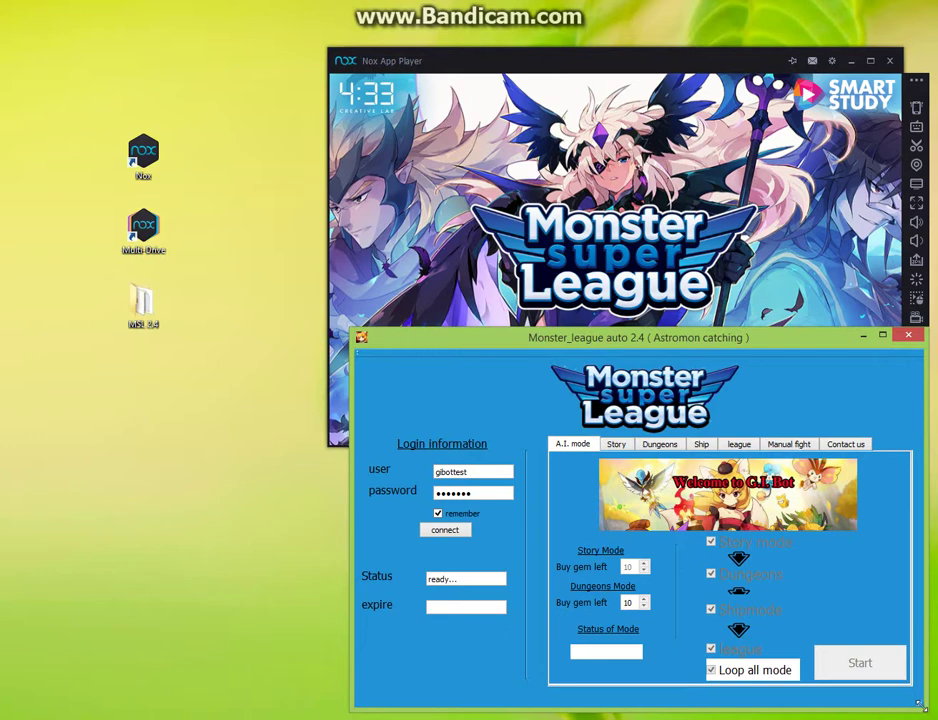
mouse_move(918, 704)
left_mouse_down()
mouse_move(866, 677)
mouse_move(919, 708)
left_mouse_up()
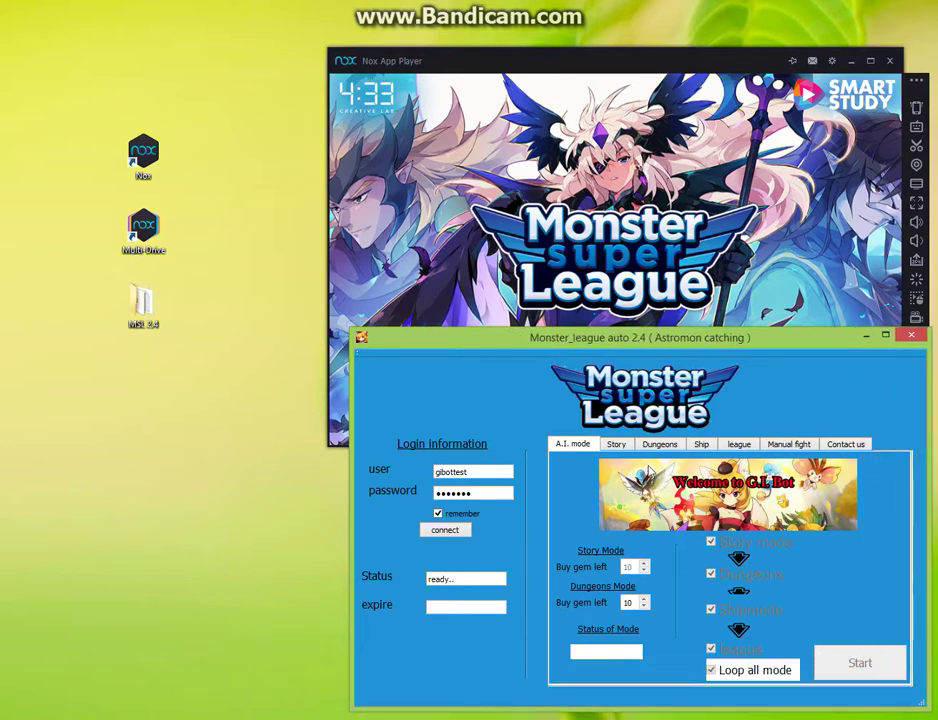
left_click_drag(513, 338, 231, 332)
Start the game from its title screen and connect Monster_league auto to the server with the remembered login.
left_click(700, 305)
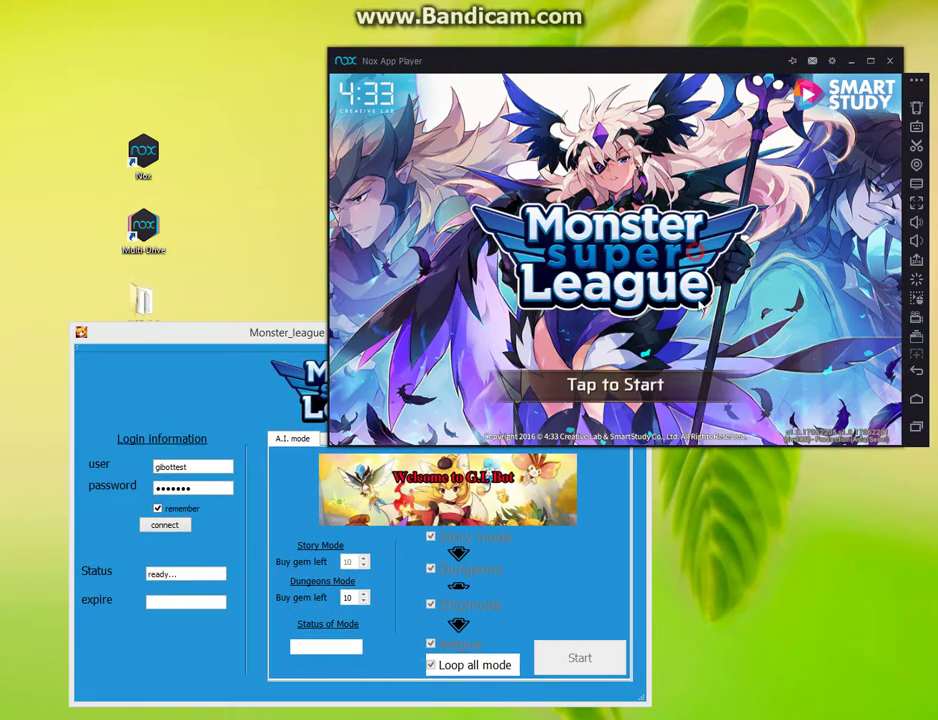
left_click(165, 525)
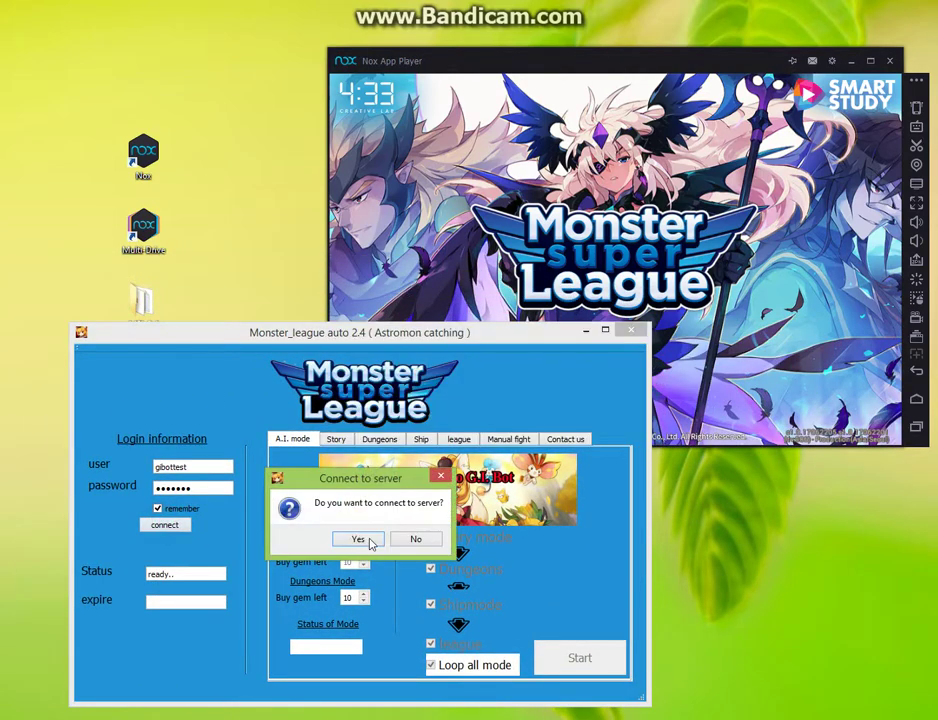
left_click(358, 539)
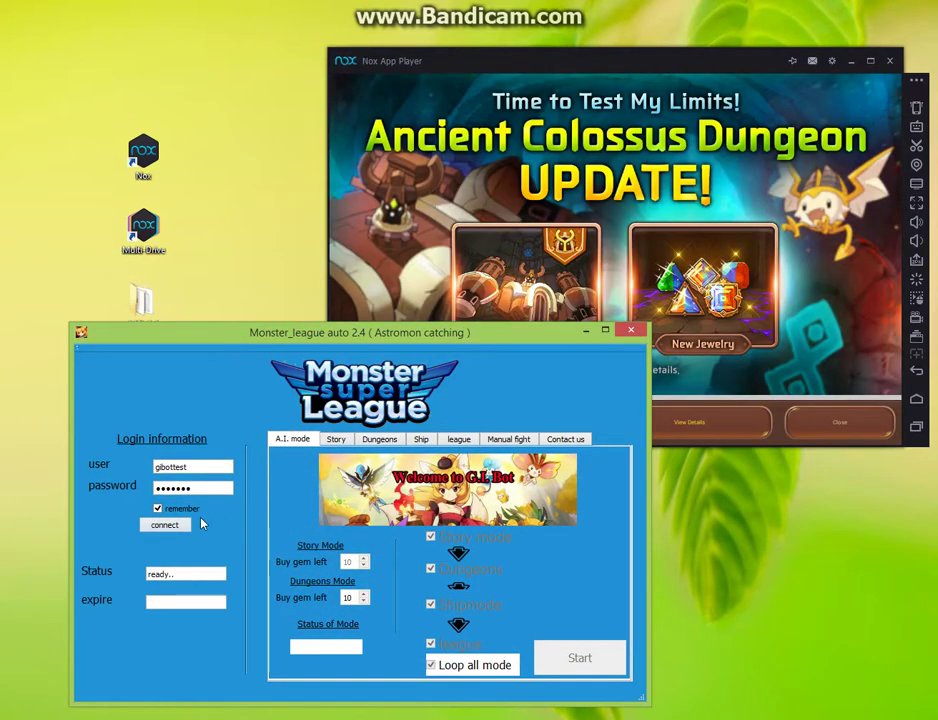
left_click(390, 538)
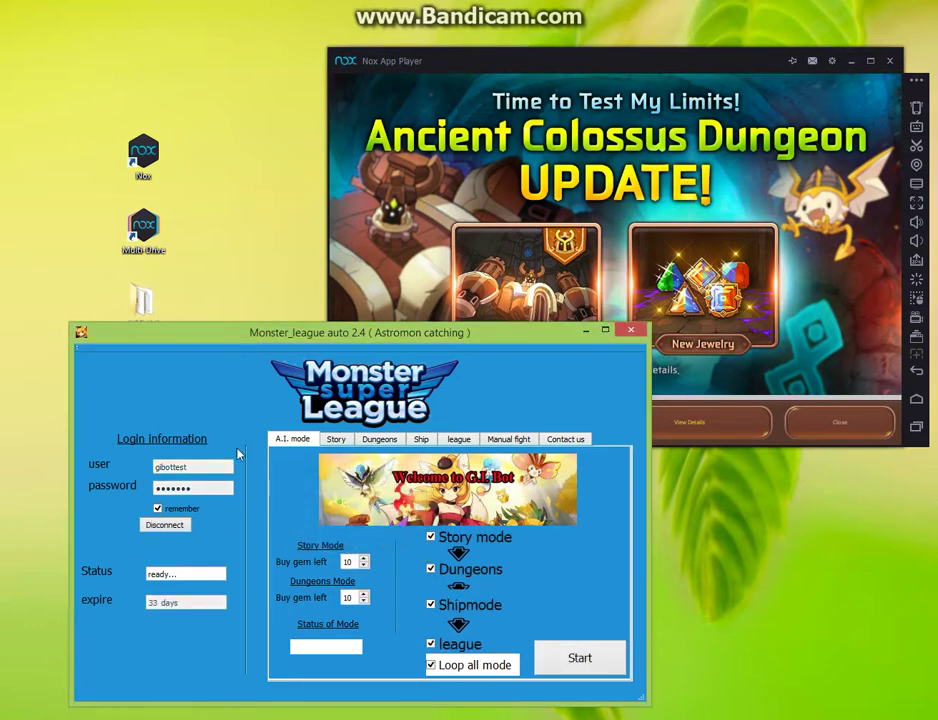
left_click_drag(366, 334, 313, 341)
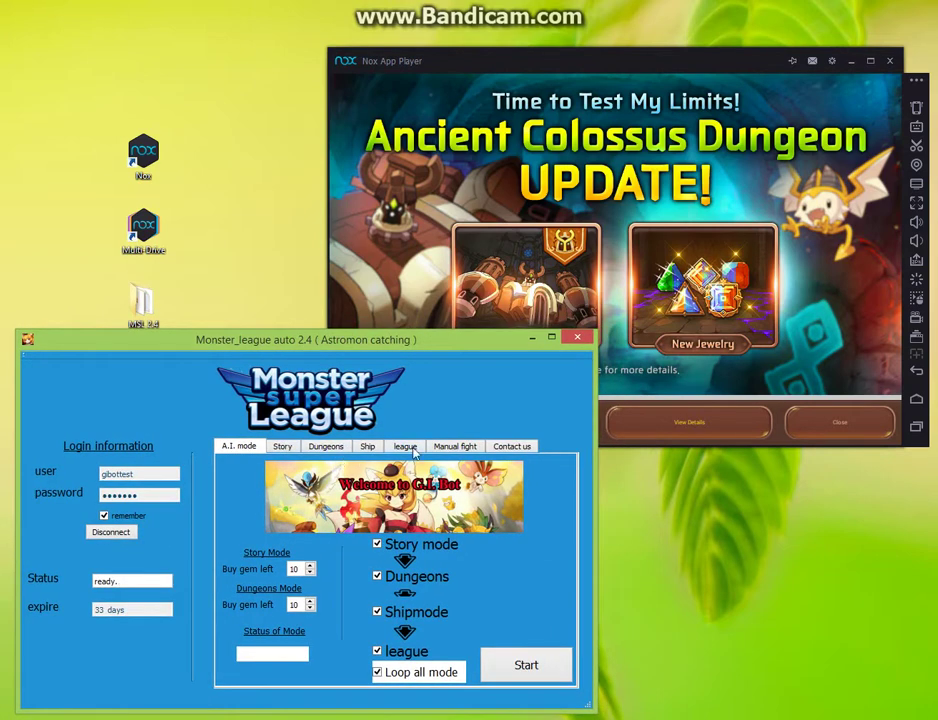
Dismiss the game's event notices and enter the game from the title screen.
left_click(843, 437)
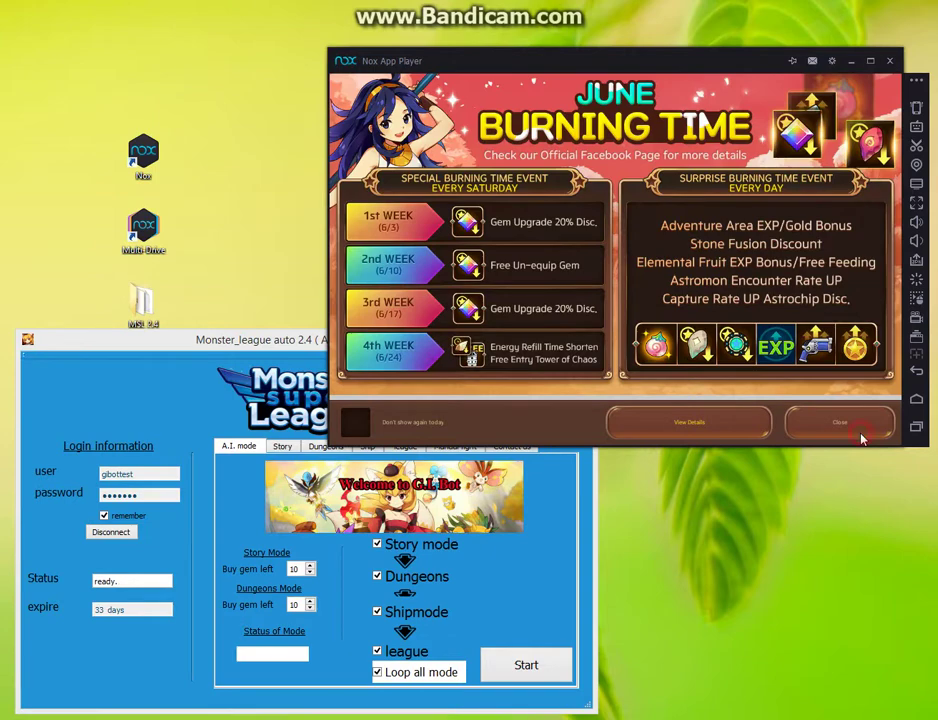
left_click(872, 101)
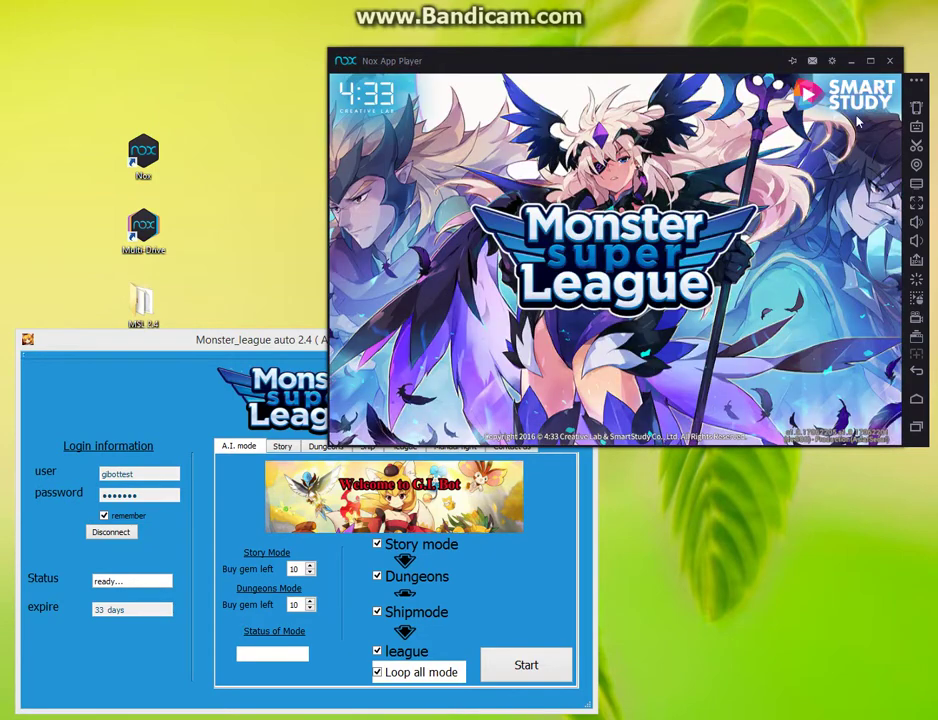
left_click(615, 394)
Show the Manual fight settings in Monster_league auto and move the Nox window higher on the desktop.
left_click(254, 342)
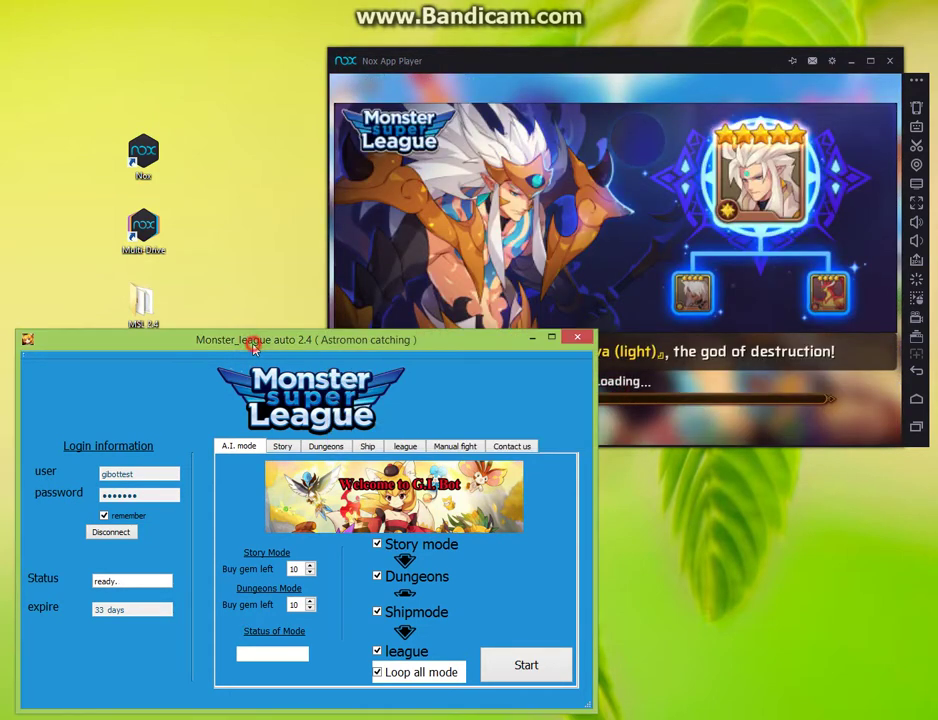
left_click(450, 446)
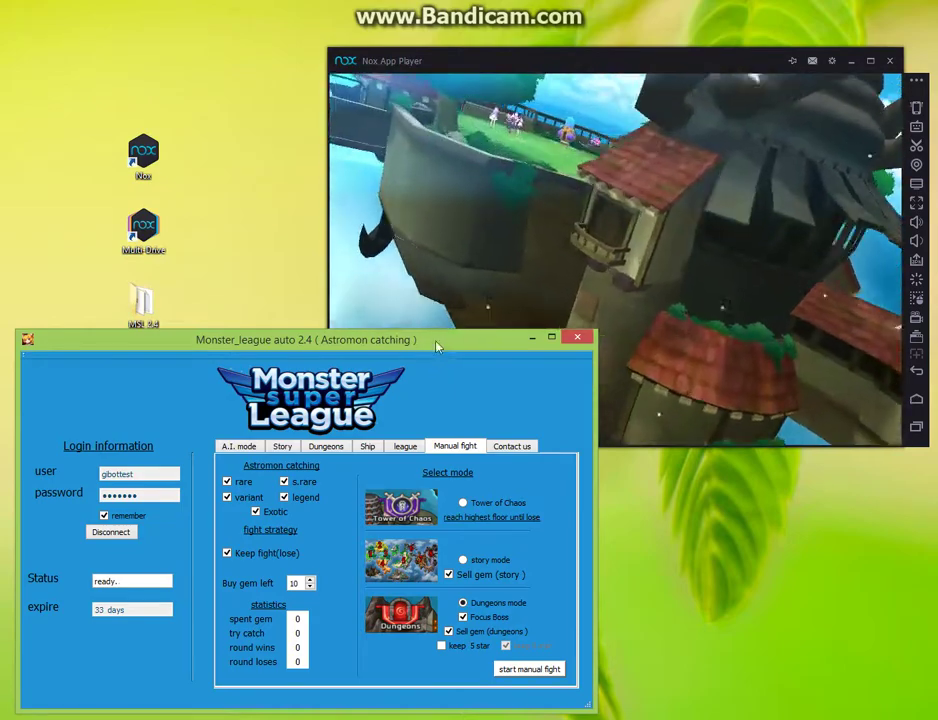
left_click_drag(603, 62, 610, 30)
left_click(430, 530)
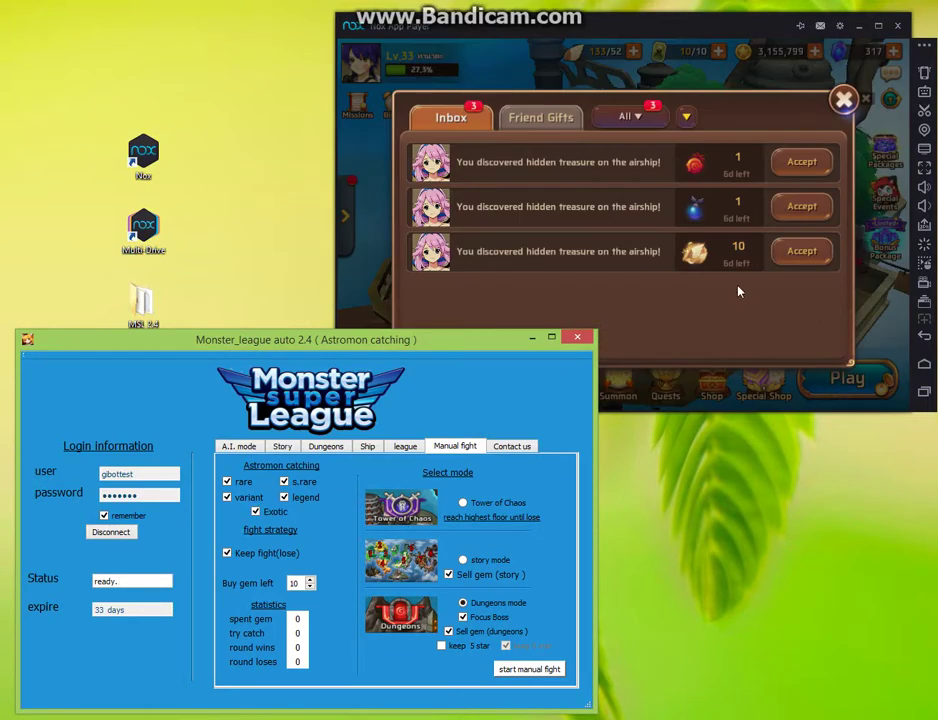
left_click(240, 446)
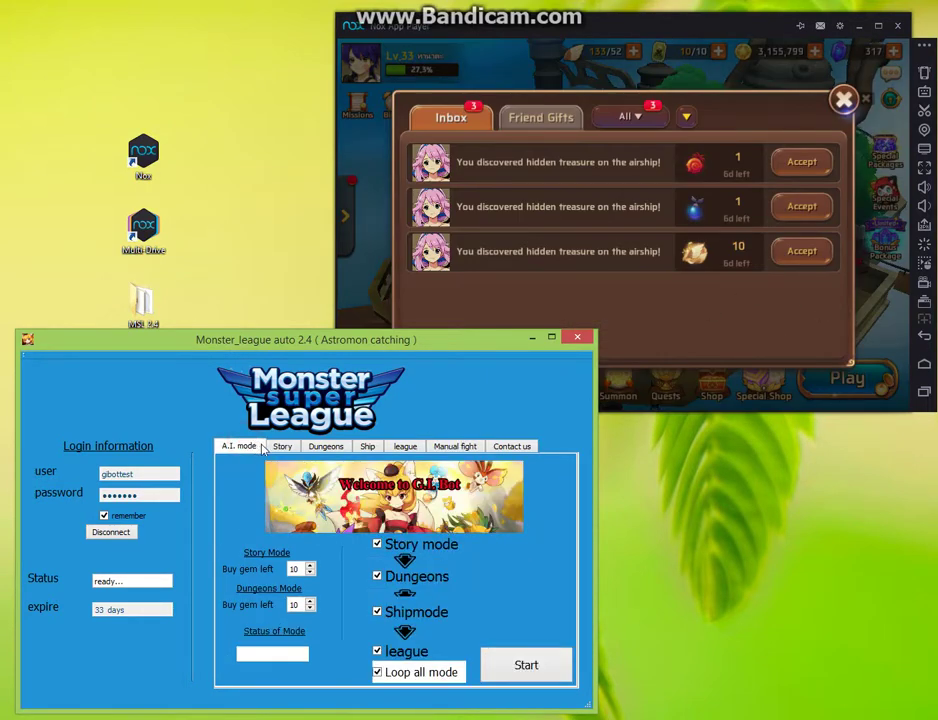
left_click(436, 447)
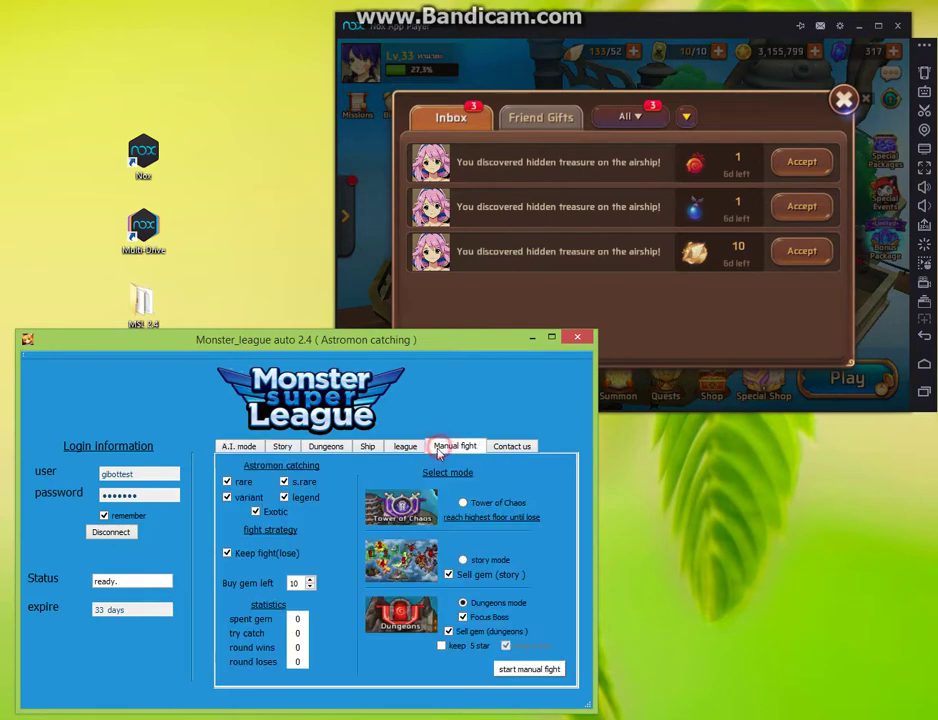
Accept the three airship treasure gifts in the game's inbox and close the inbox.
left_click(815, 242)
left_click(802, 205)
left_click(806, 166)
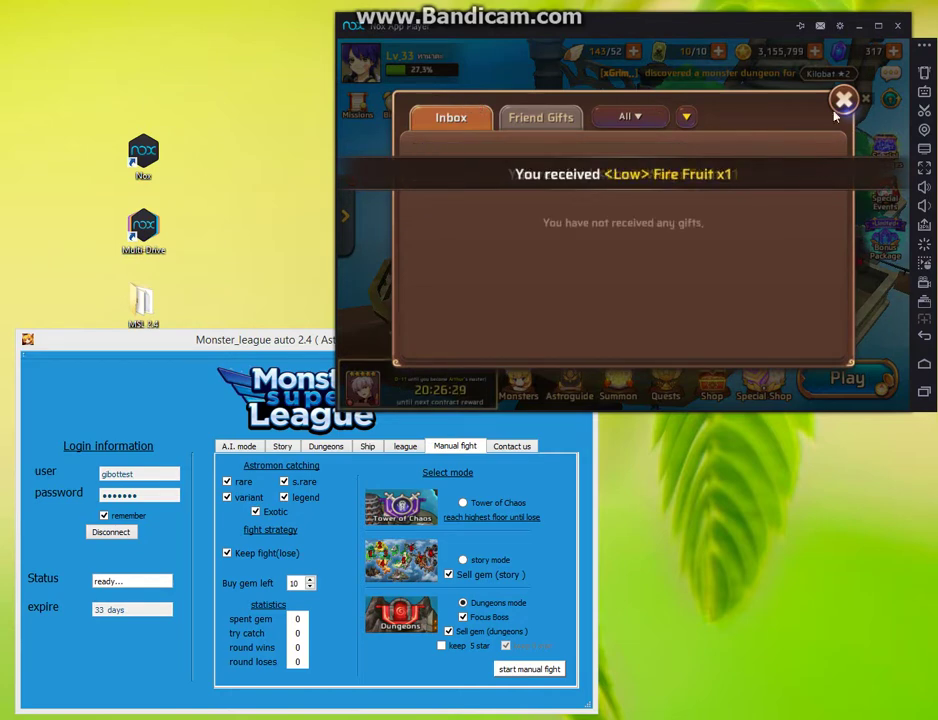
left_click(841, 104)
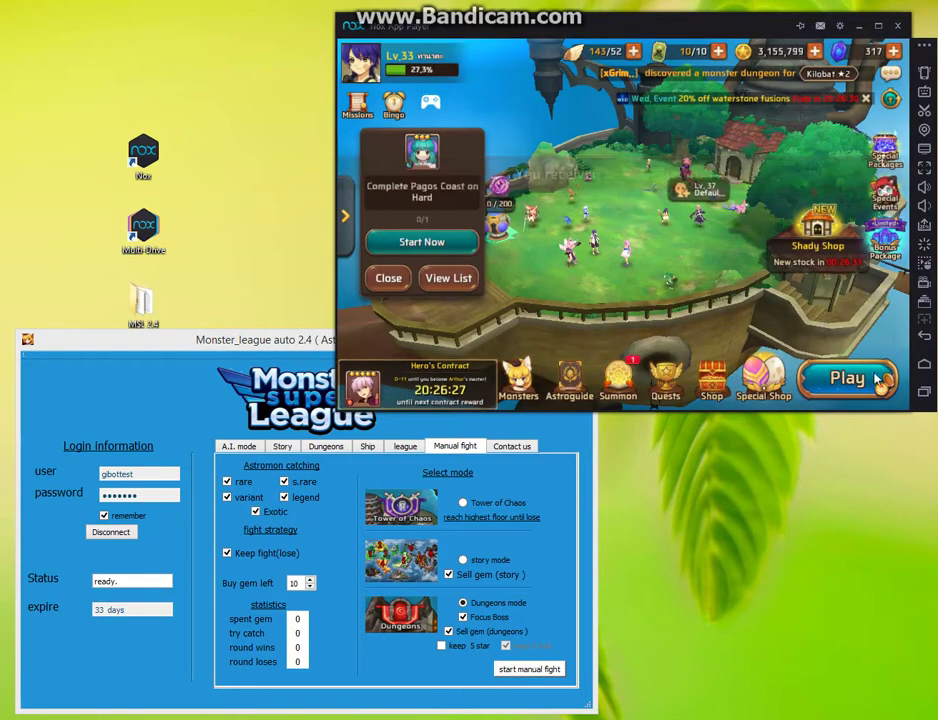
Go to the game's world map and open the Ancient Dungeon's list of Golem Dungeon floors.
left_click(876, 379)
left_click(299, 341)
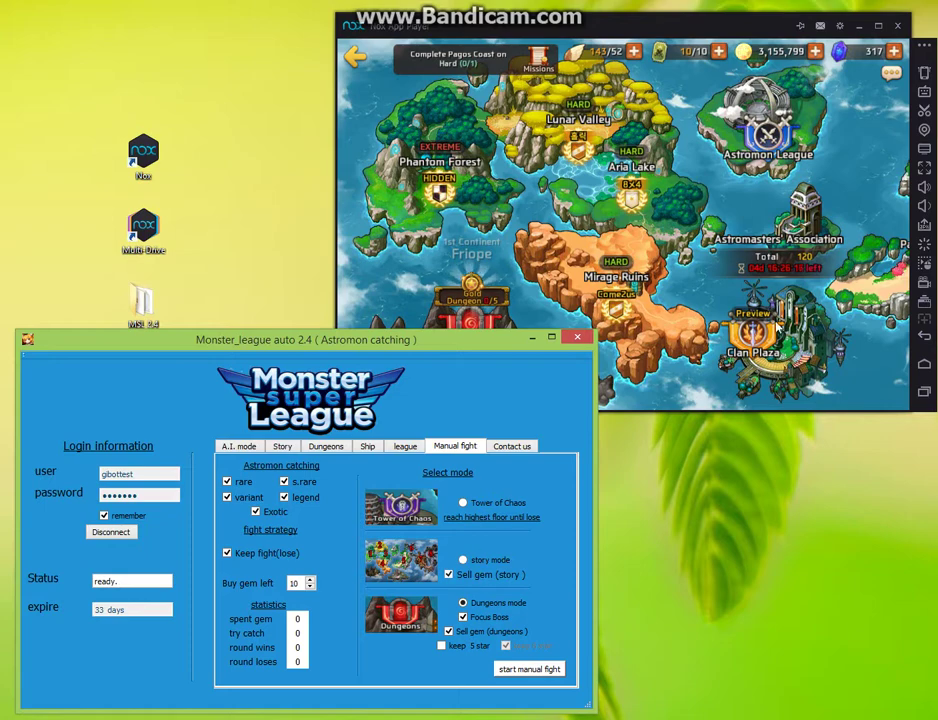
left_click_drag(776, 300, 600, 340)
left_click(620, 352)
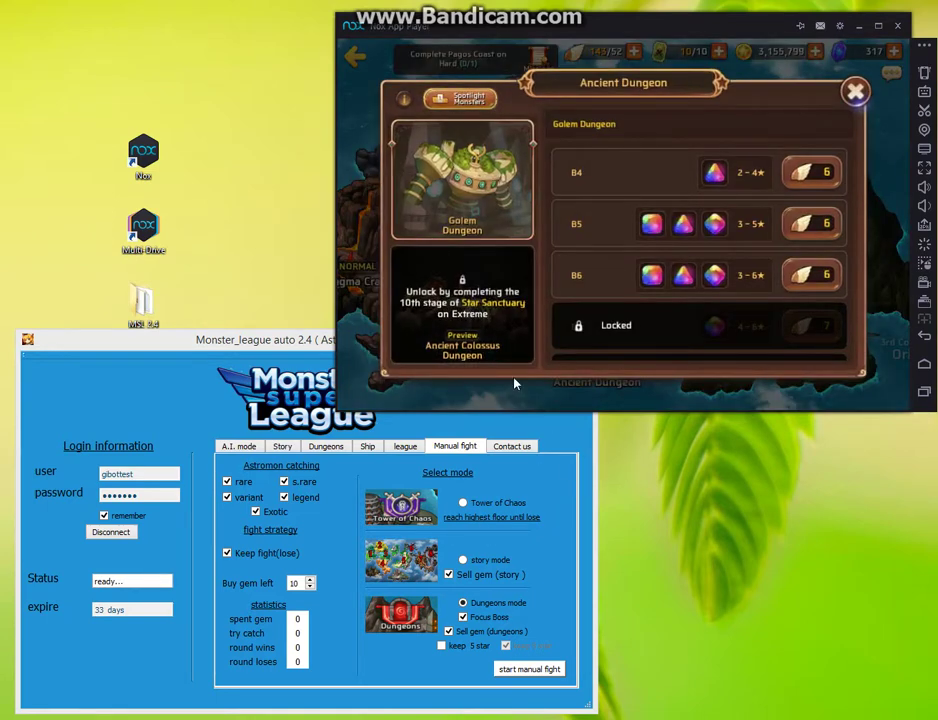
Enter Golem Dungeon floor B4 and start the battle with one of the team's Astromons swapped for another.
left_click(284, 360)
left_click_drag(387, 344, 378, 346)
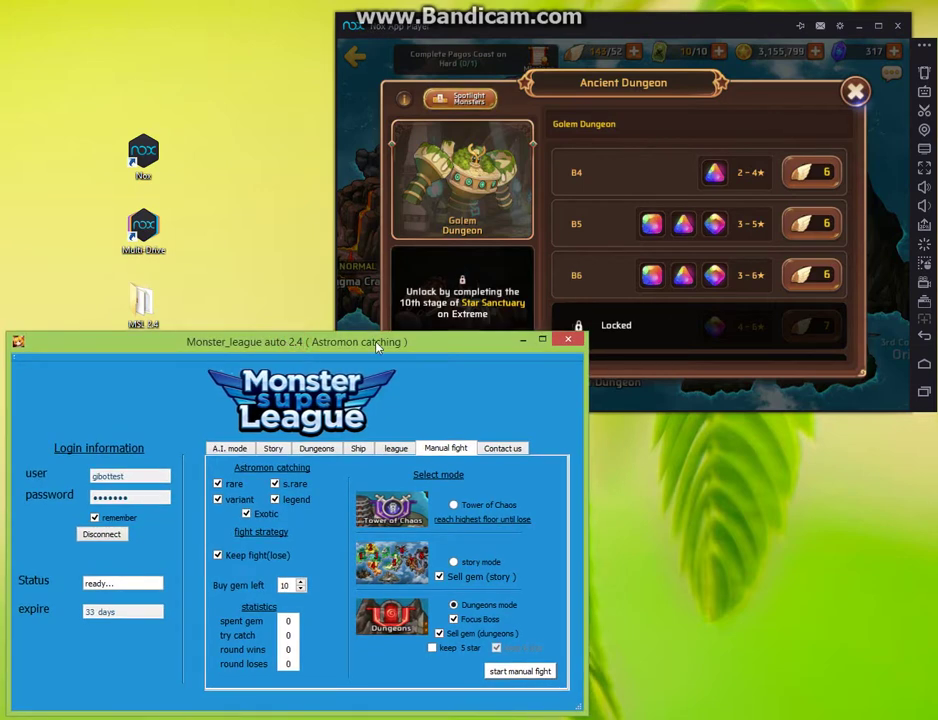
left_click(818, 174)
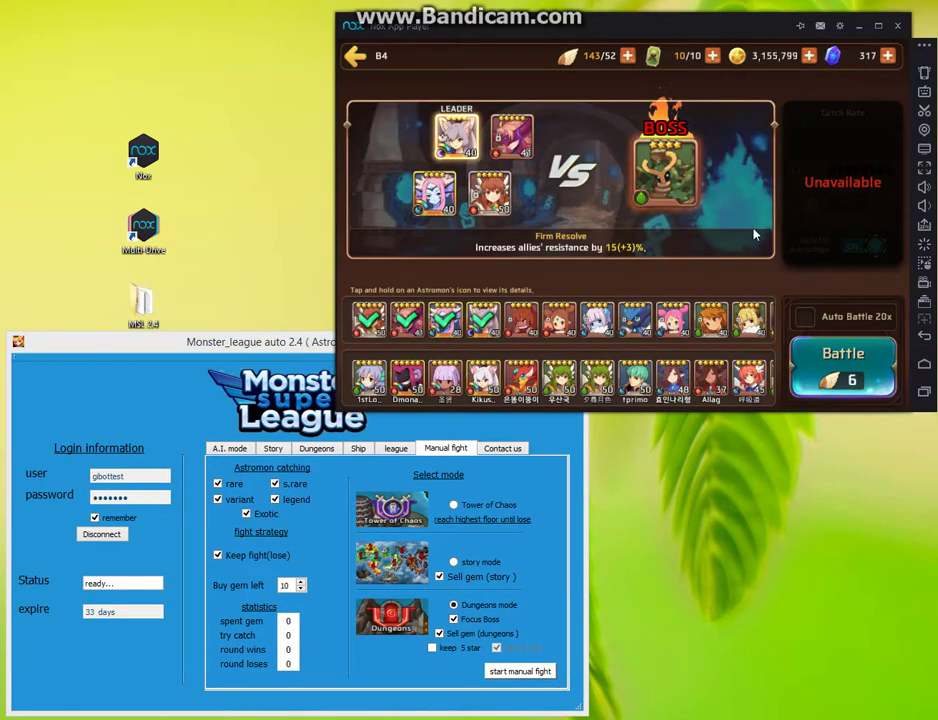
left_click(434, 190)
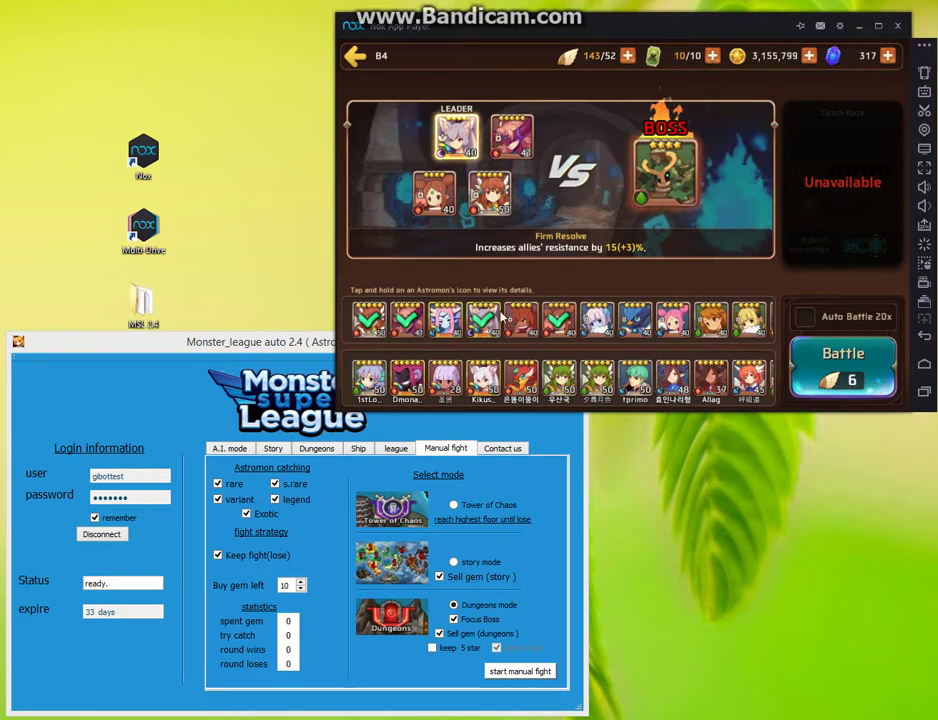
left_click(843, 365)
Bring the Monster_league auto window nearer the middle of the desktop and set Buy gem left to 5.
left_click_drag(311, 345, 579, 310)
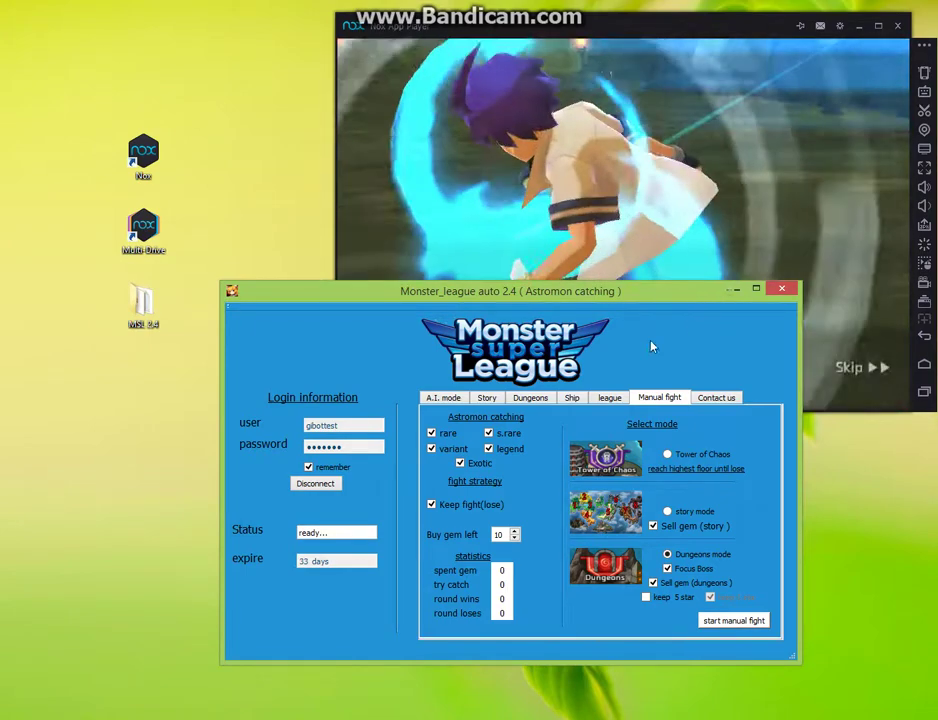
left_click_drag(578, 290, 540, 280)
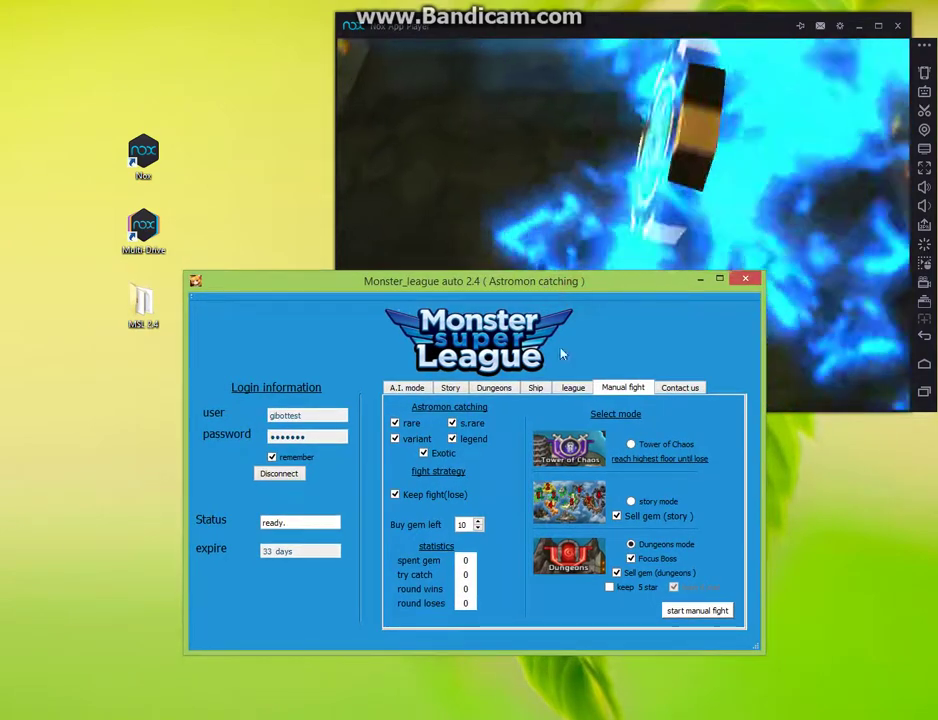
left_click(467, 525)
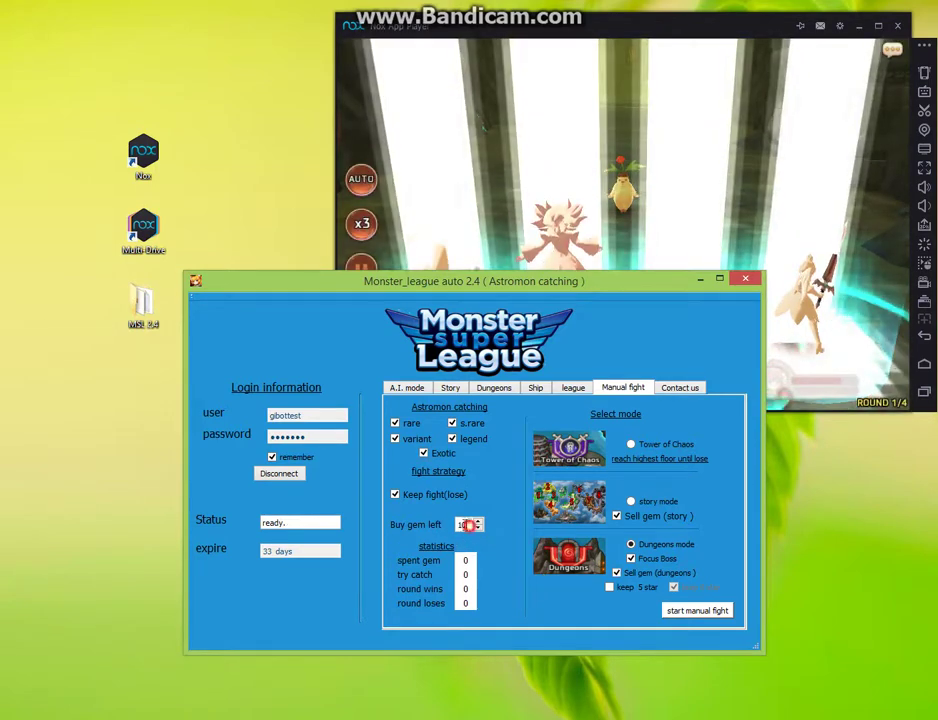
left_click(468, 524)
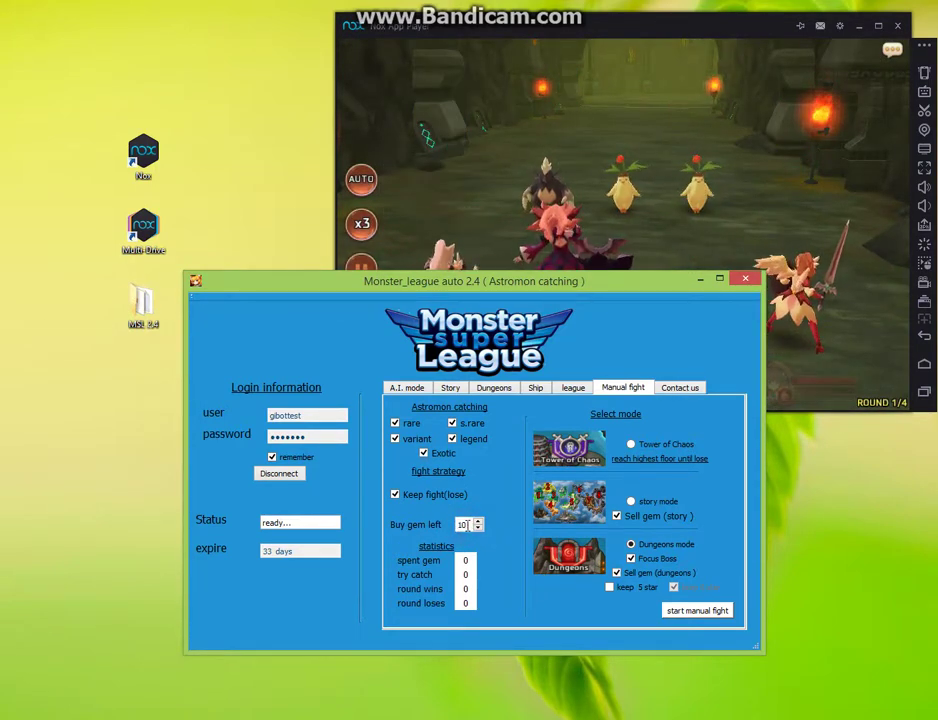
left_click(466, 525)
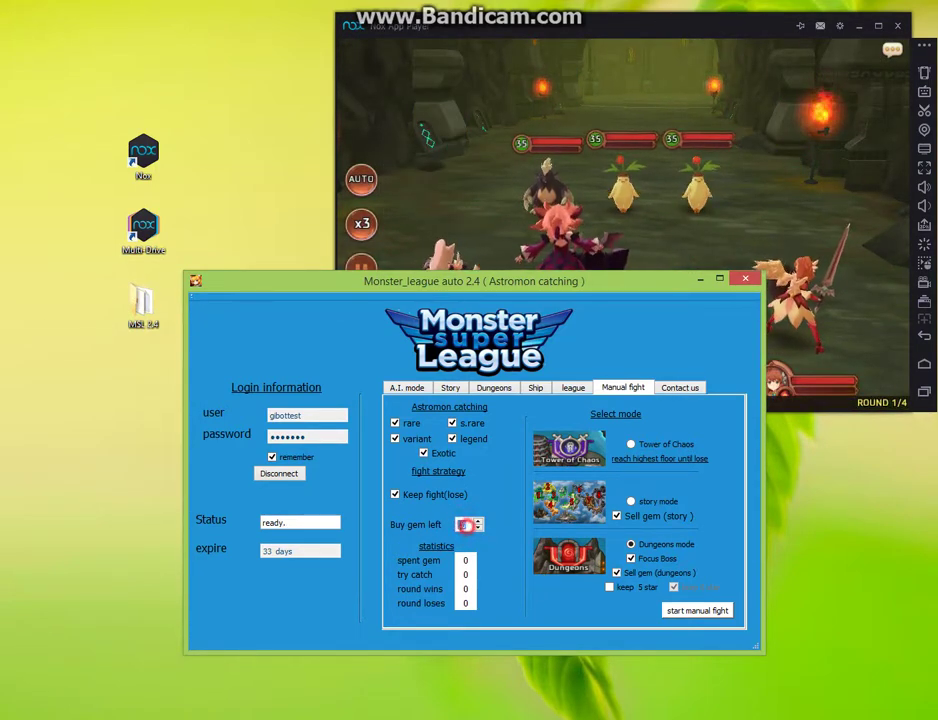
double_click(466, 525)
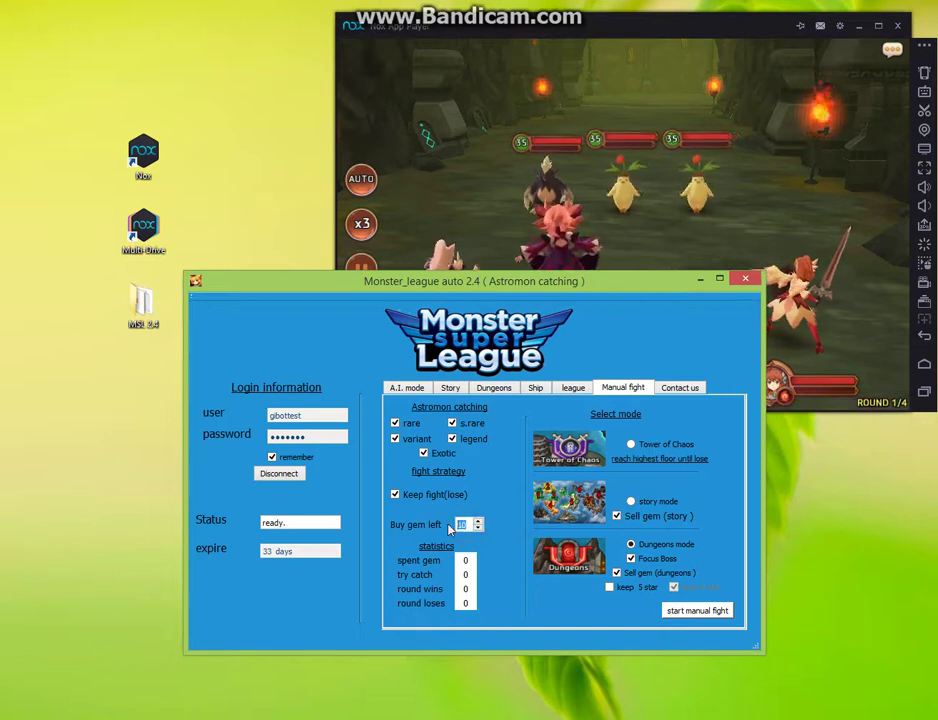
type("15")
key("BackSpace")
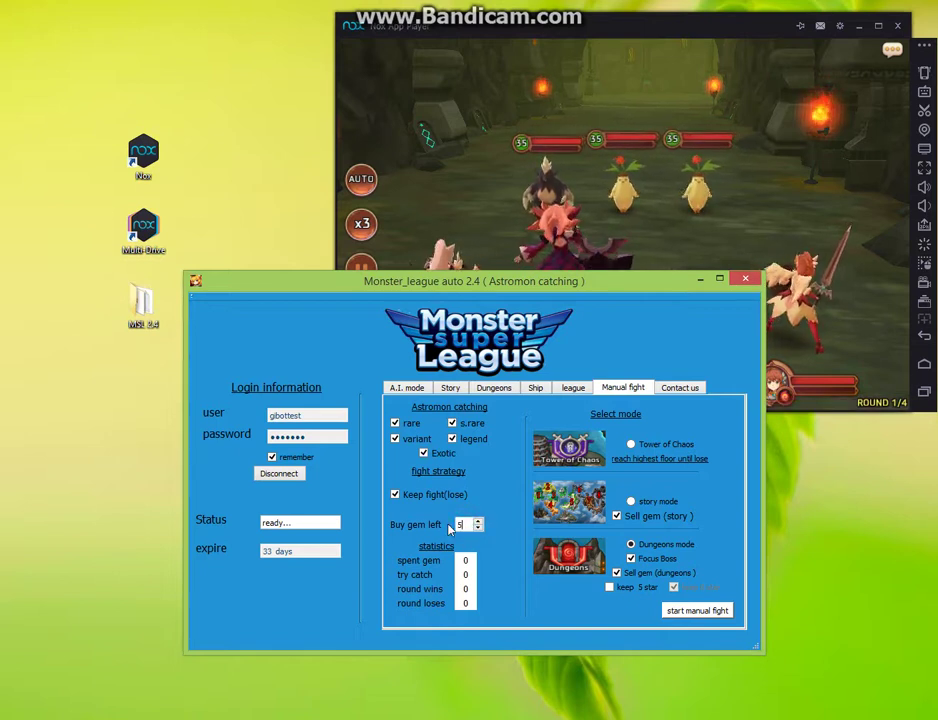
left_click(498, 531)
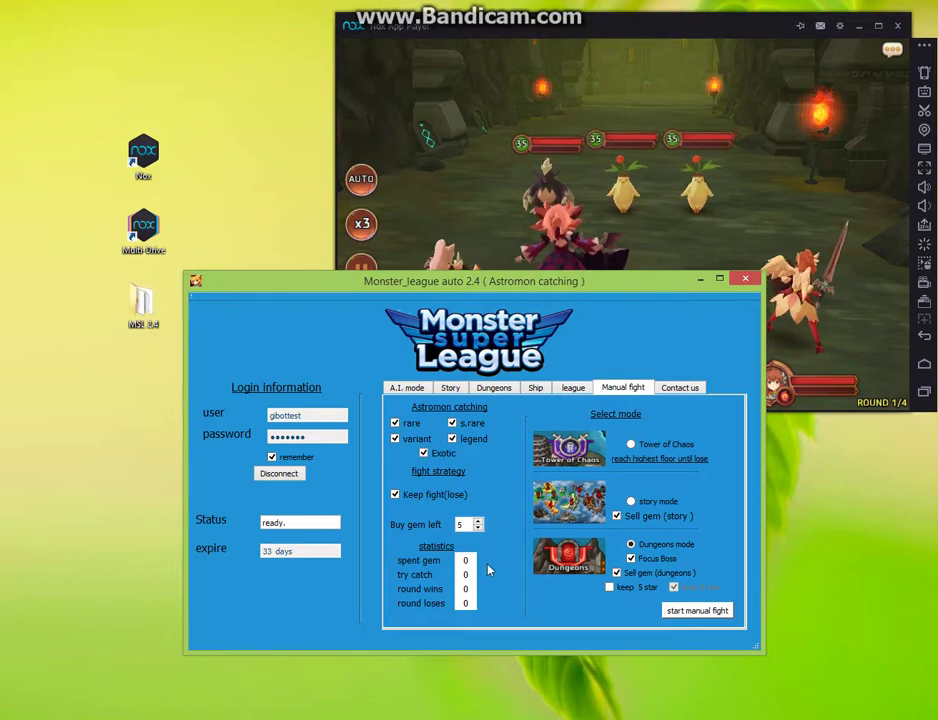
Start the bot's manual fight in Dungeons mode and confirm the start.
left_click(476, 524)
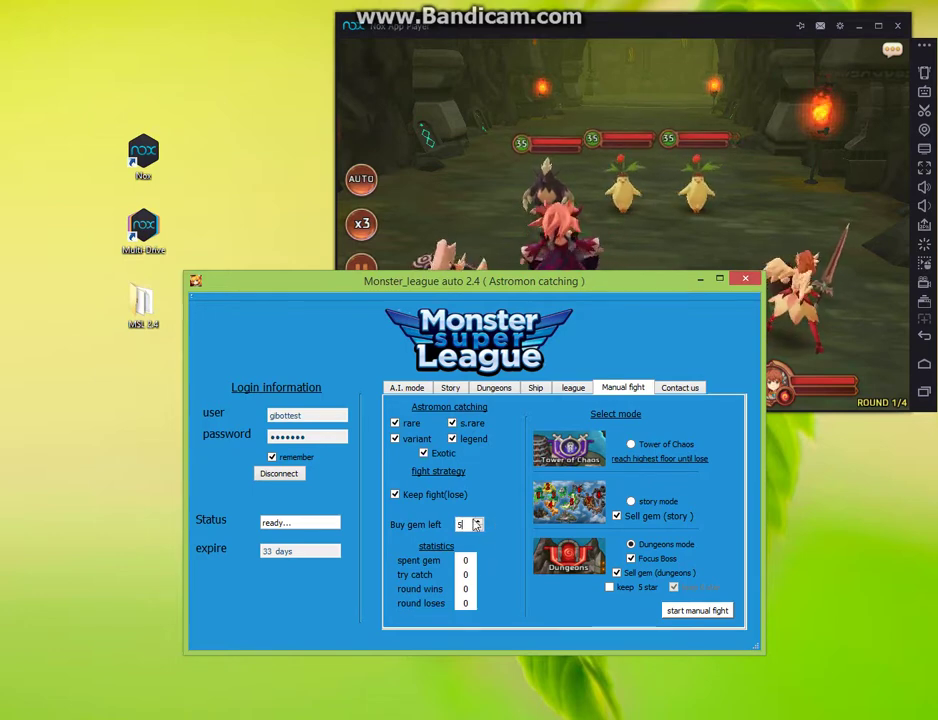
left_click(672, 609)
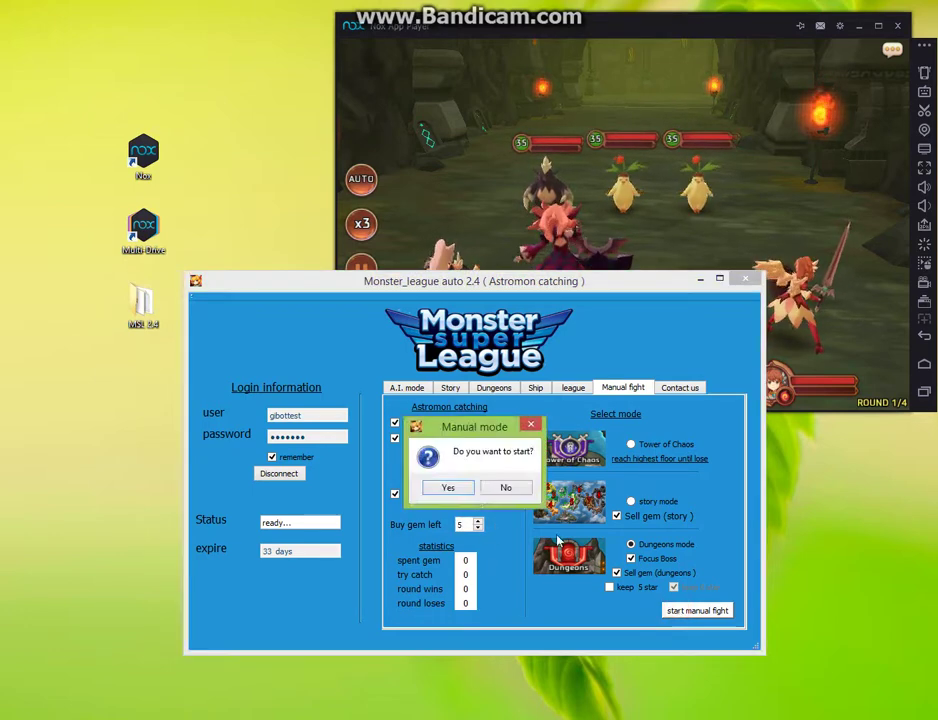
left_click(463, 487)
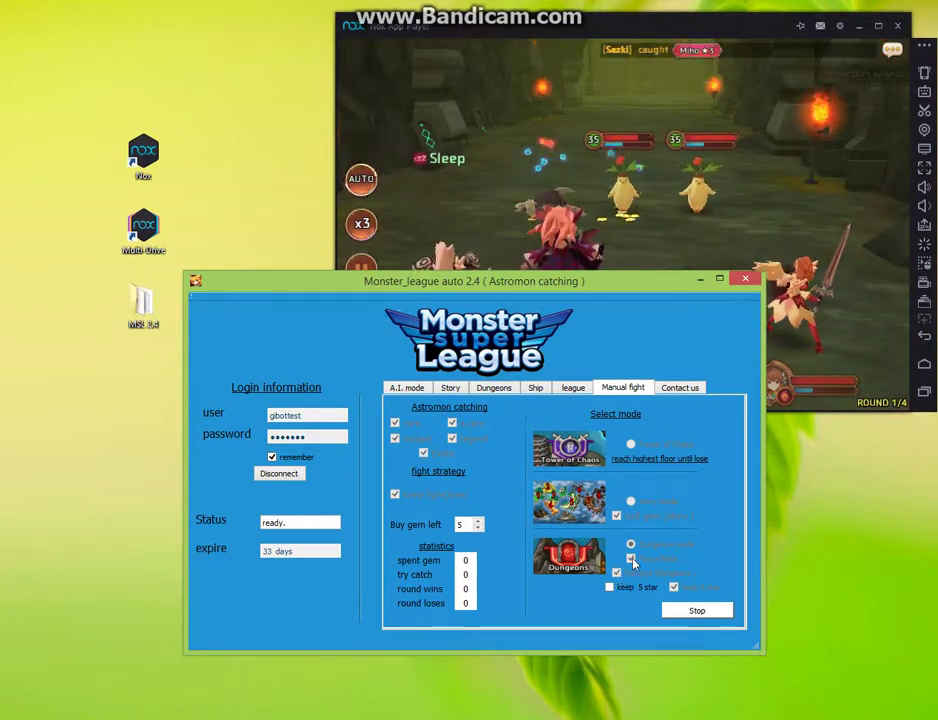
left_click(463, 525)
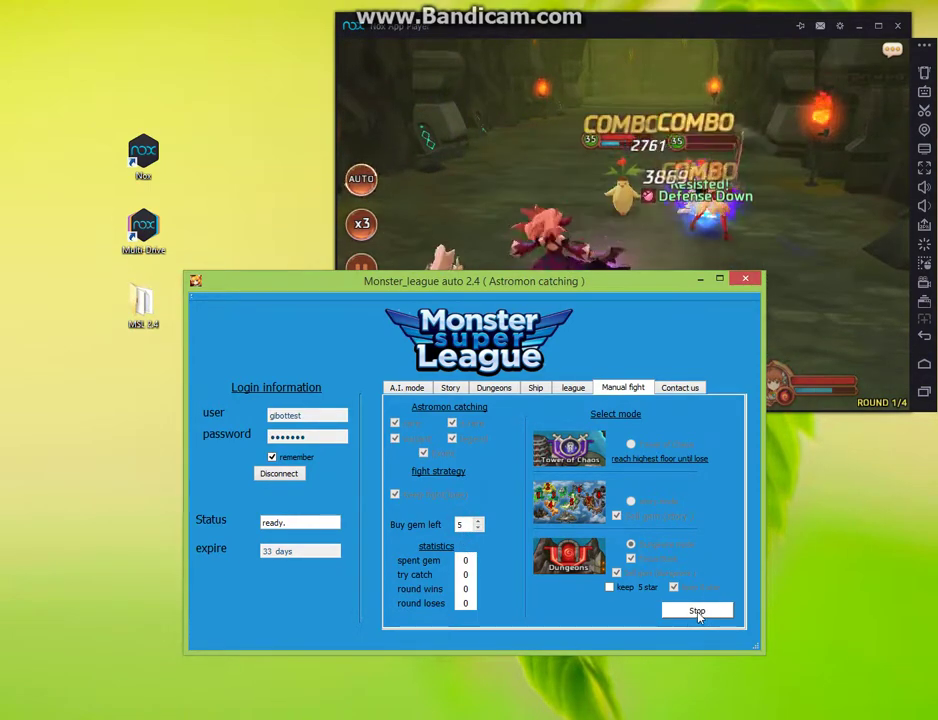
left_click(436, 540)
left_click(491, 470)
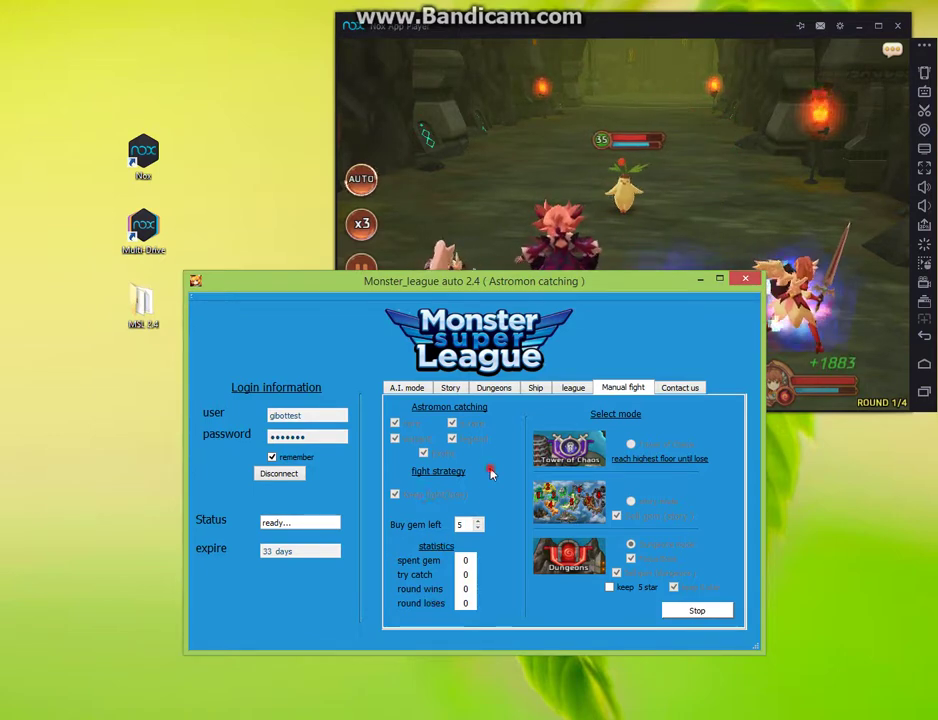
left_click(510, 508)
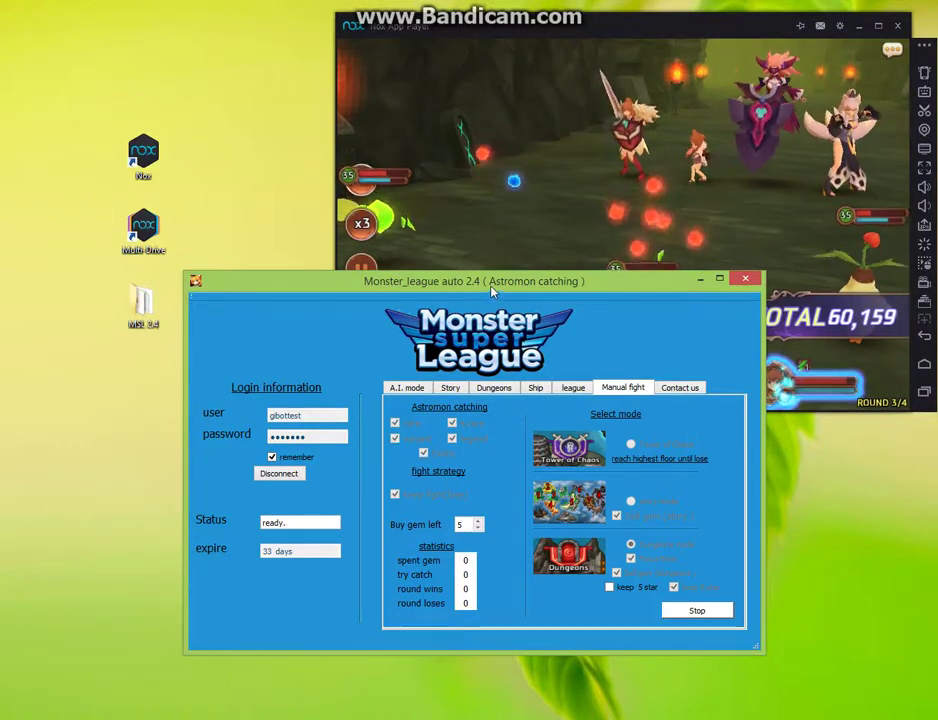
Move the Monster_league auto window away from the Nox window to uncover more of the Golem battle.
left_click_drag(492, 291, 382, 309)
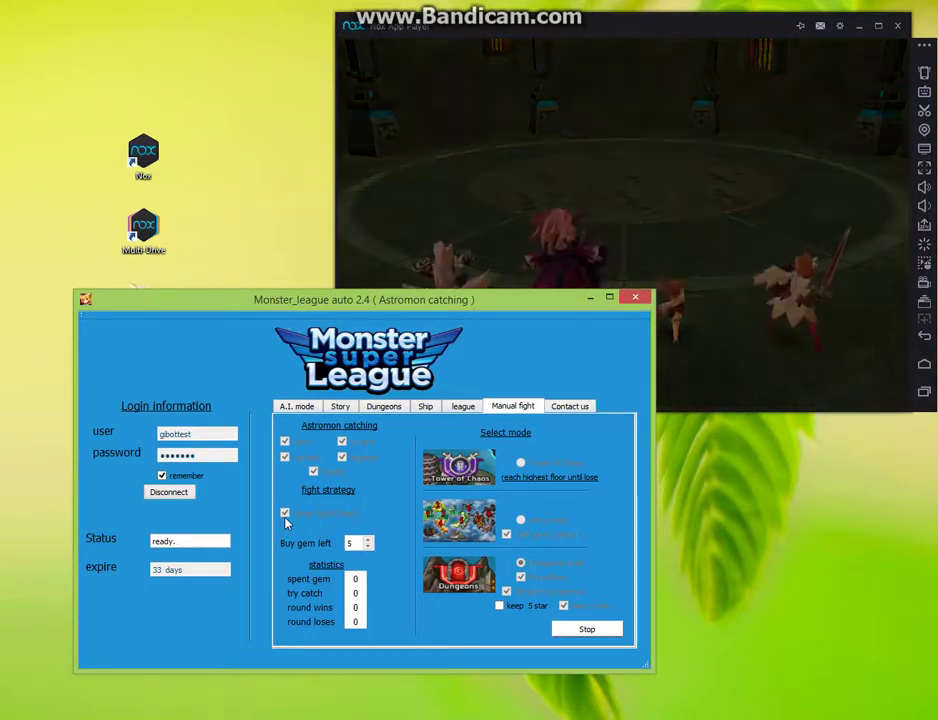
left_click_drag(436, 310, 376, 337)
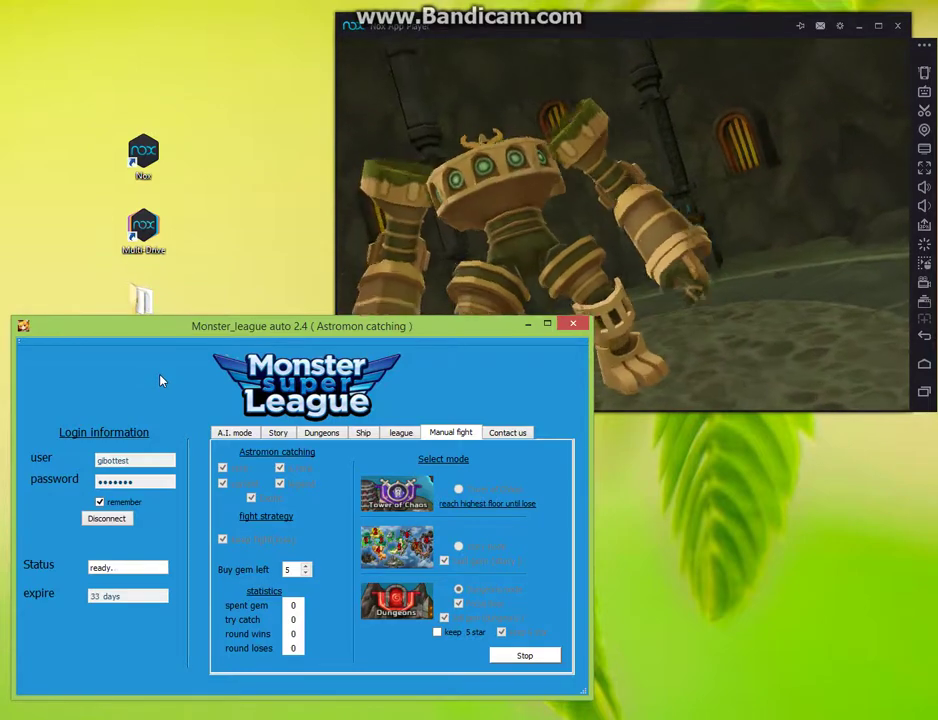
left_click(215, 331)
left_click_drag(216, 333, 207, 357)
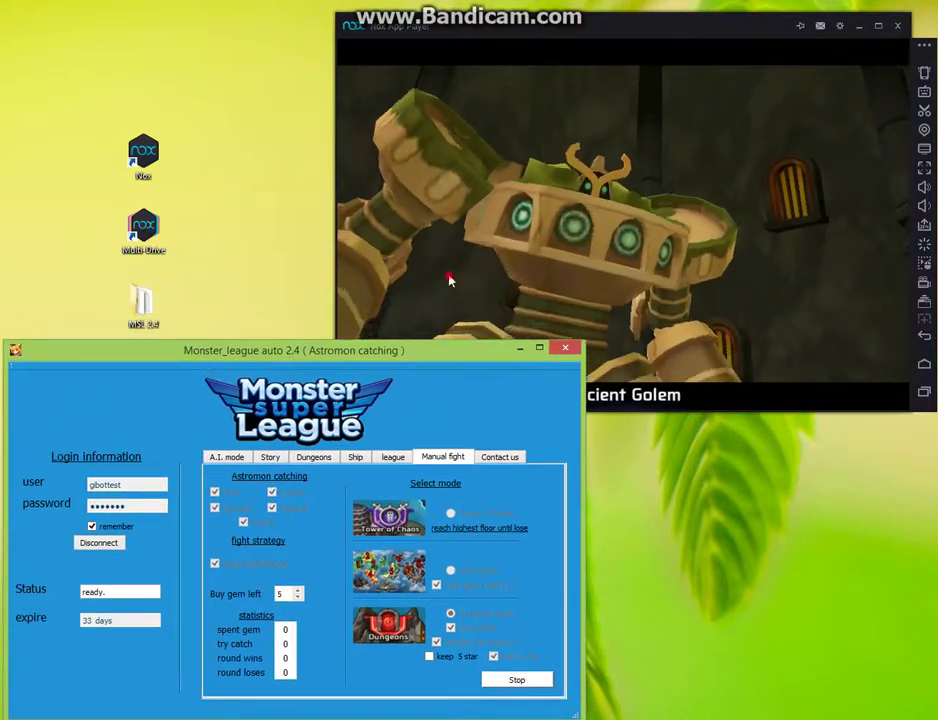
left_click(447, 276)
left_click(287, 354)
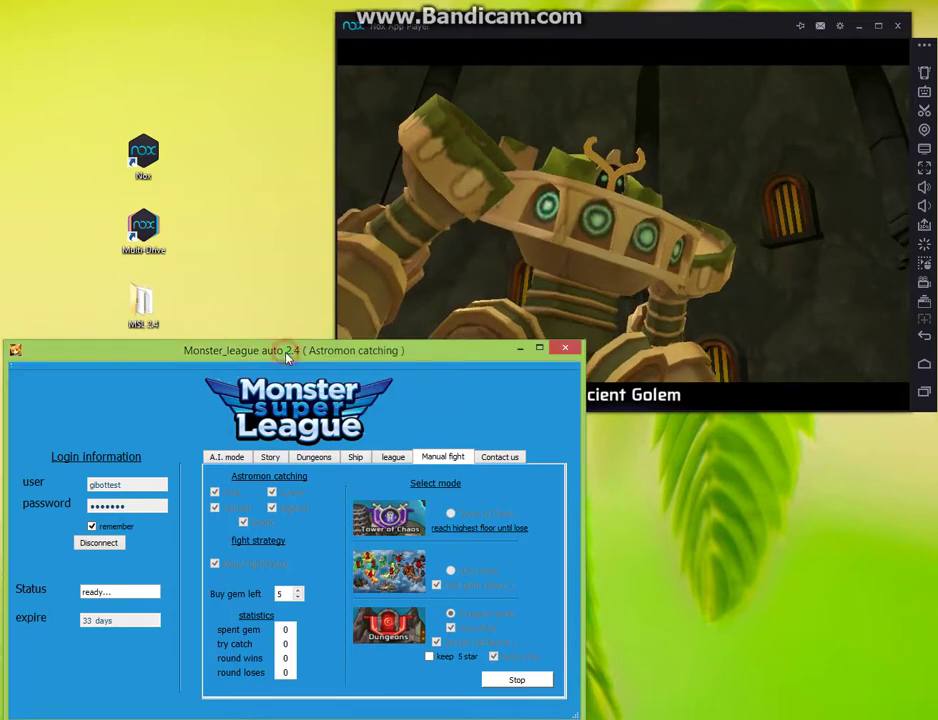
left_click(168, 398)
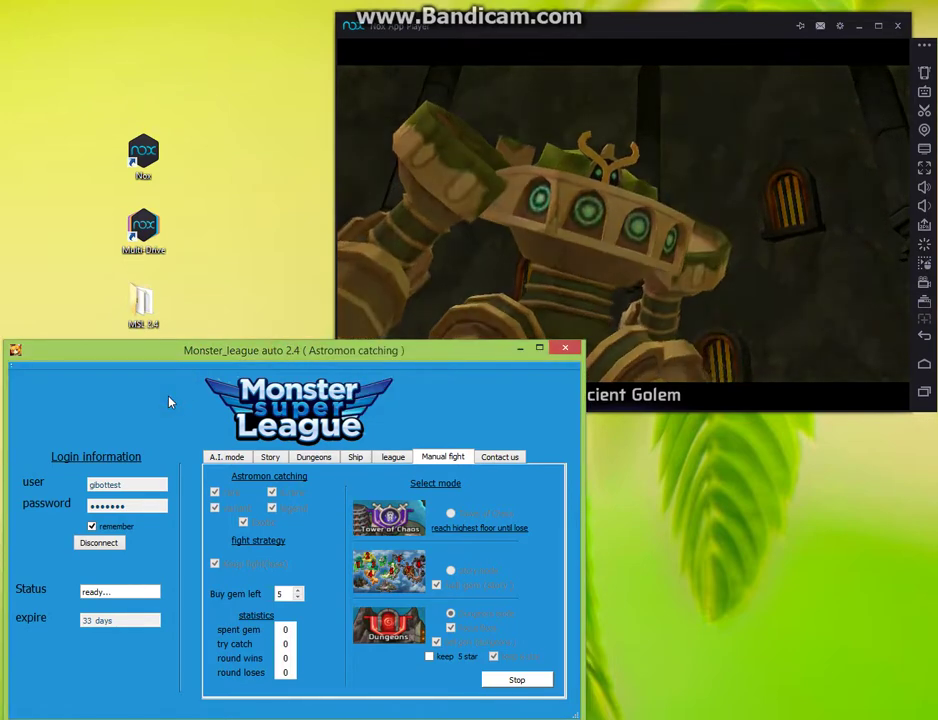